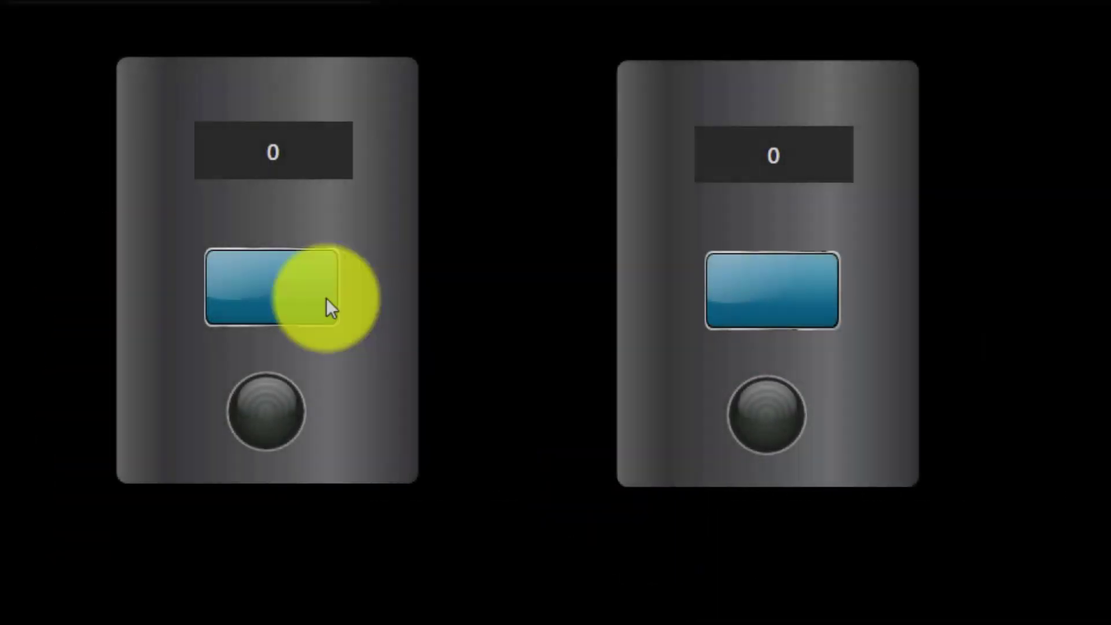
Step: Press the push buttons on the left and right demo faceplates so each lamp lights green
{"action": "left_click", "coordinate": [301, 282]}
{"action": "left_click", "coordinate": [791, 302]}
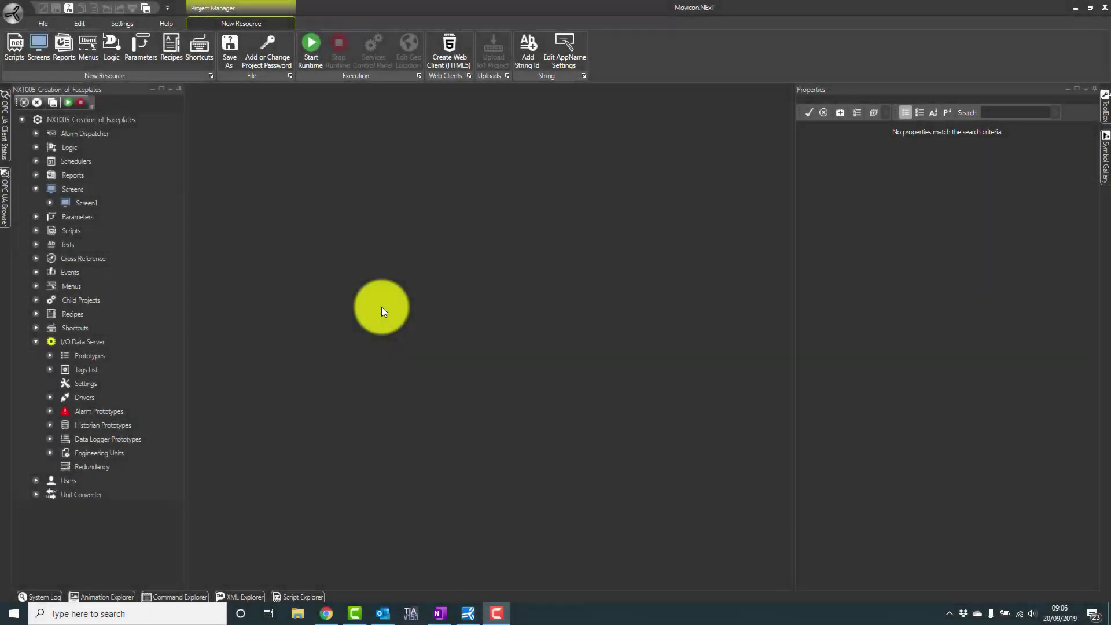
Step: In the I/O Data Server's Prototypes tab, add a prototype named 'Panel' to the Prototype List
{"action": "double_click", "coordinate": [81, 341]}
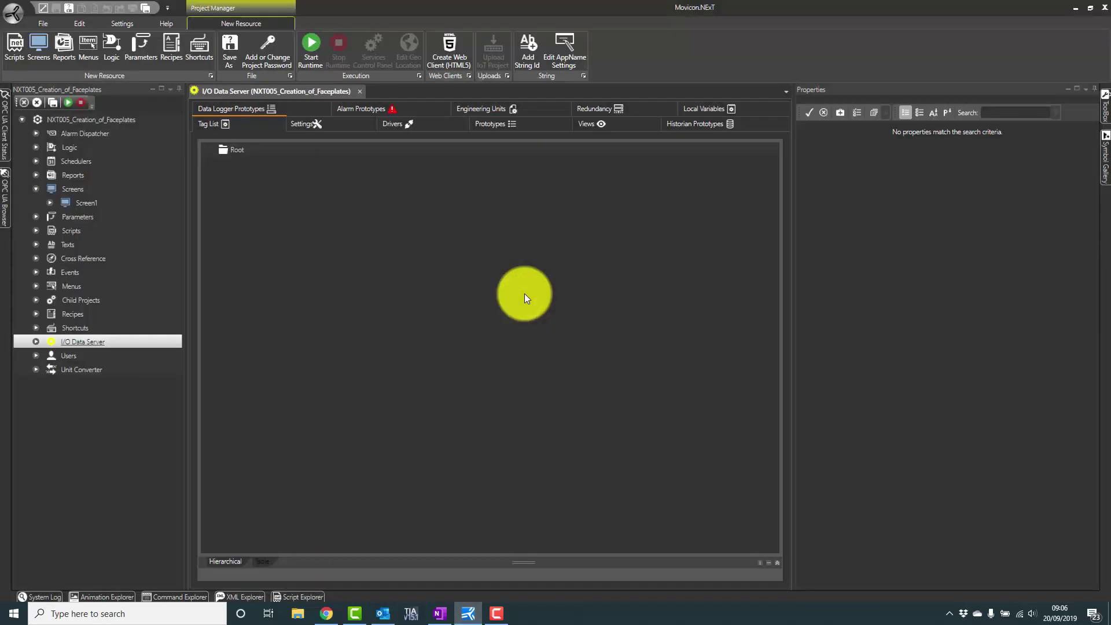
{"action": "left_click", "coordinate": [510, 126]}
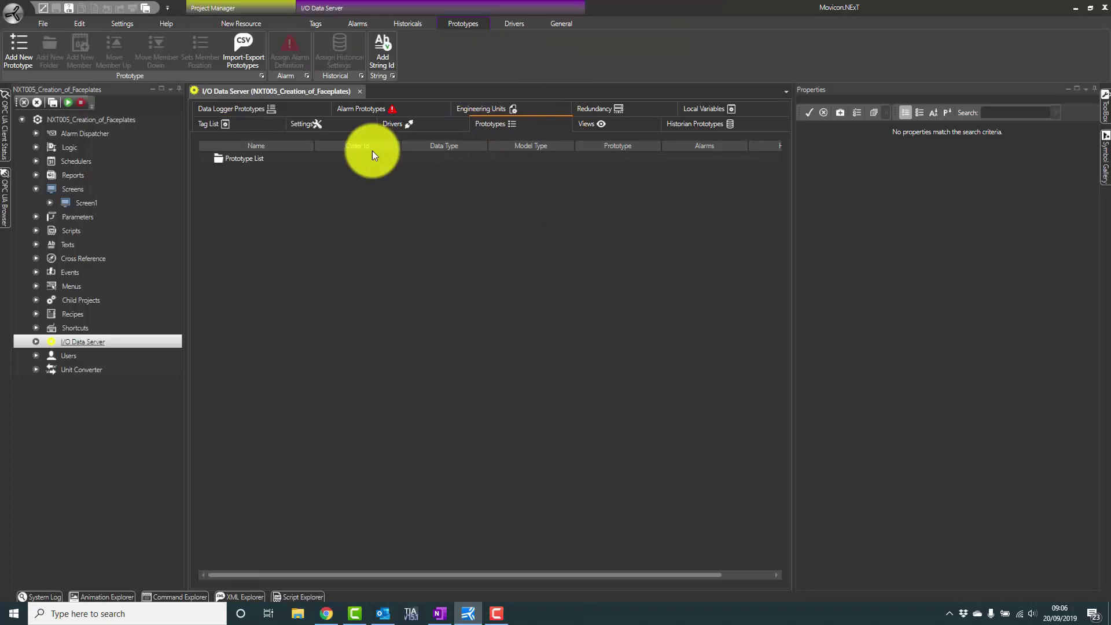
{"action": "right_click", "coordinate": [241, 159]}
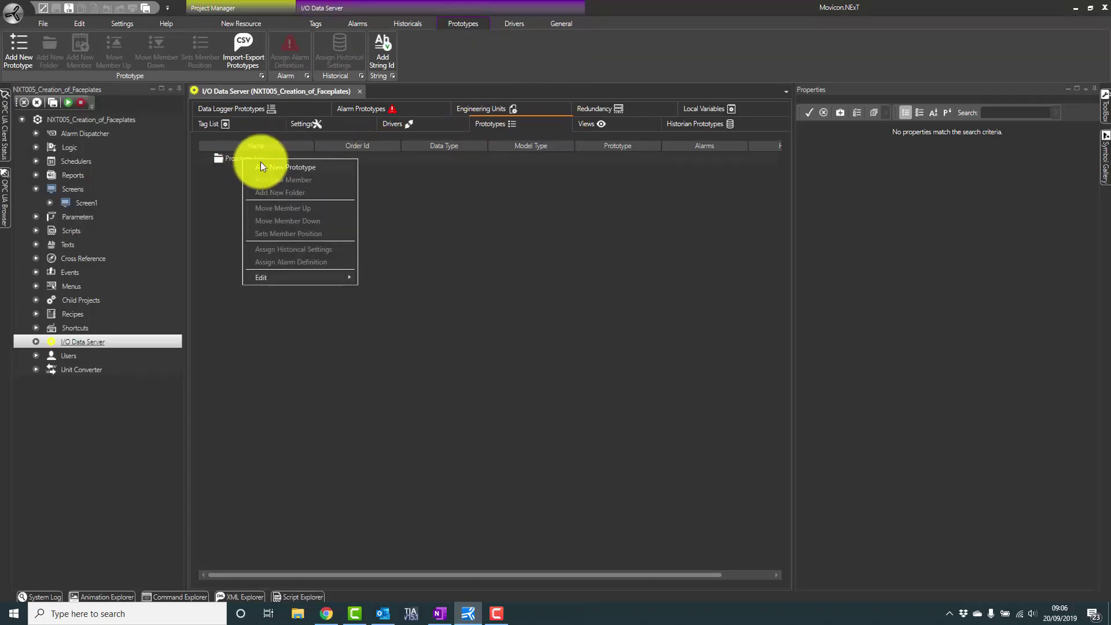
{"action": "left_click", "coordinate": [292, 168]}
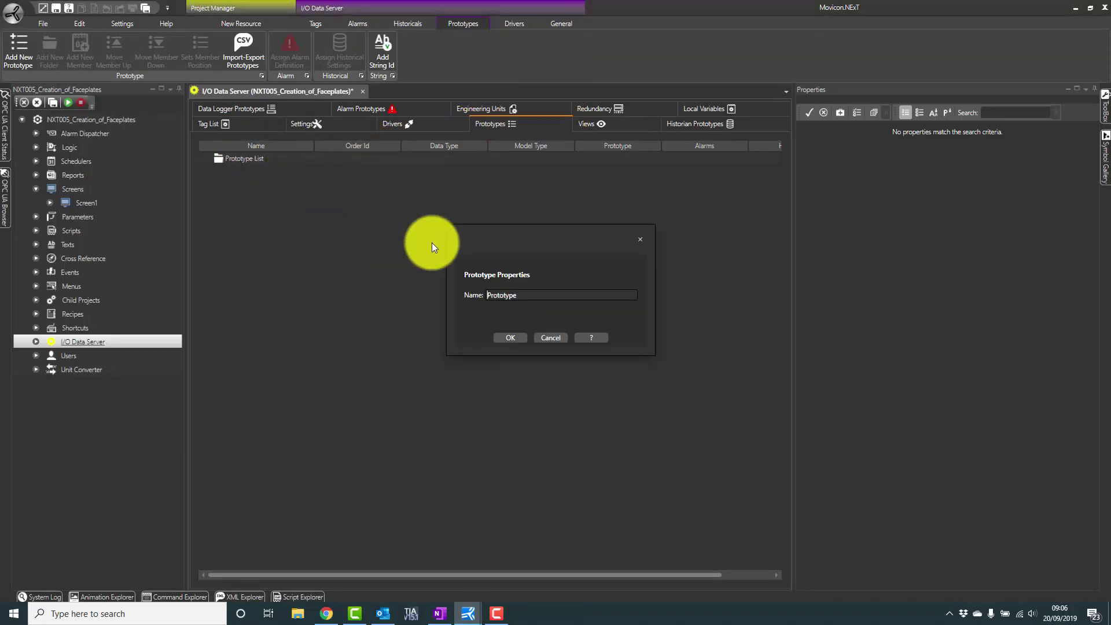
{"action": "left_click_drag", "start_coordinate": [528, 300], "coordinate": [477, 296]}
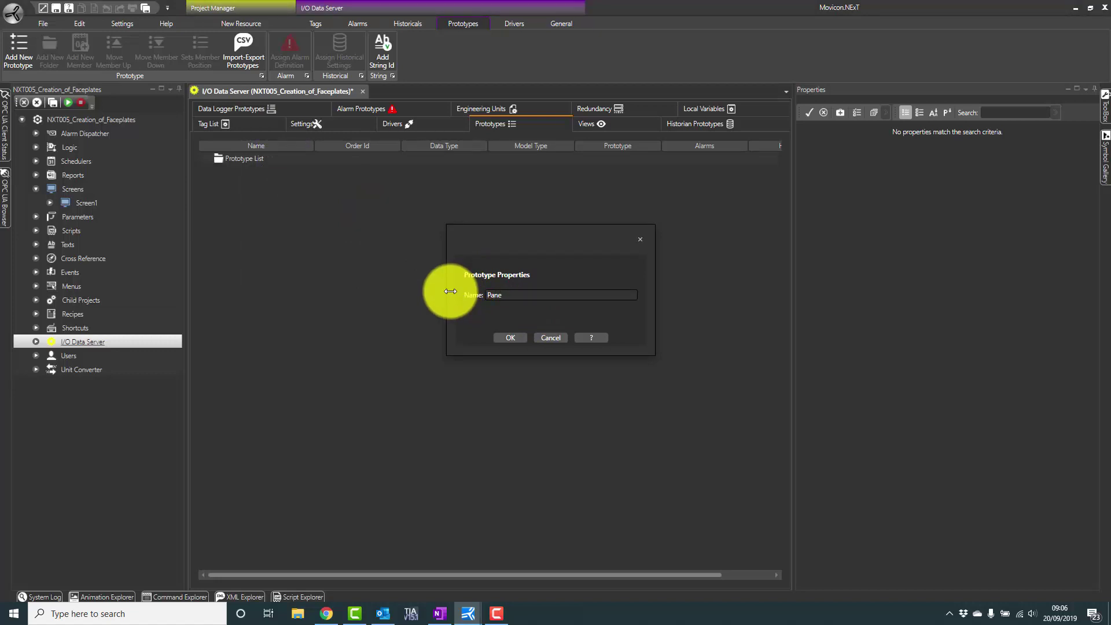
{"action": "left_click", "coordinate": [510, 337]}
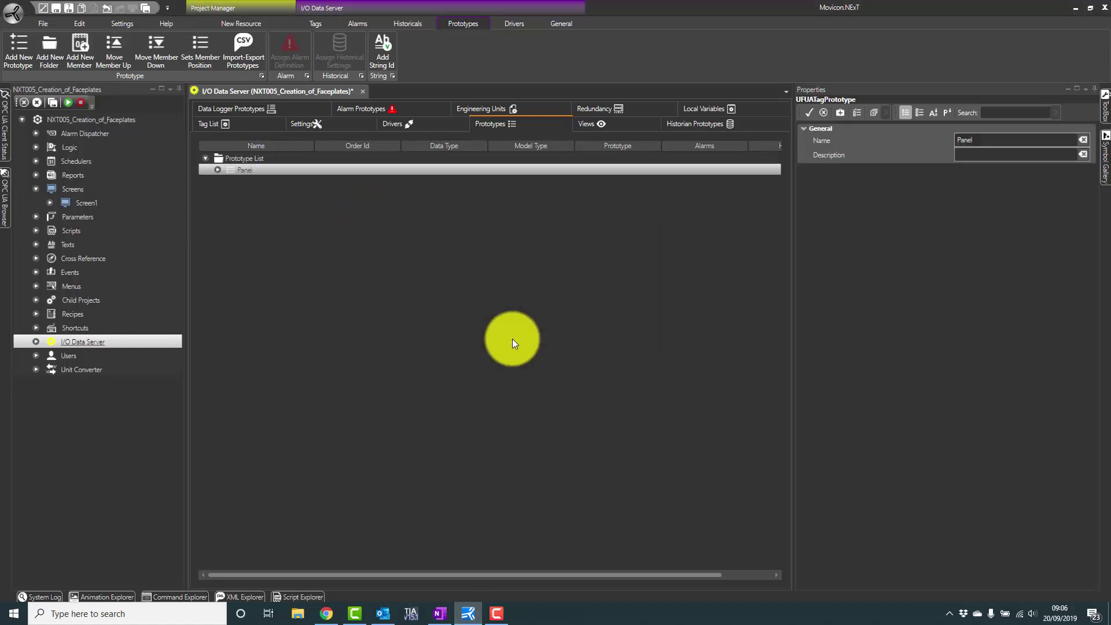
Step: Add a Boolean member named VarBool to the Panel prototype
{"action": "right_click", "coordinate": [245, 169]}
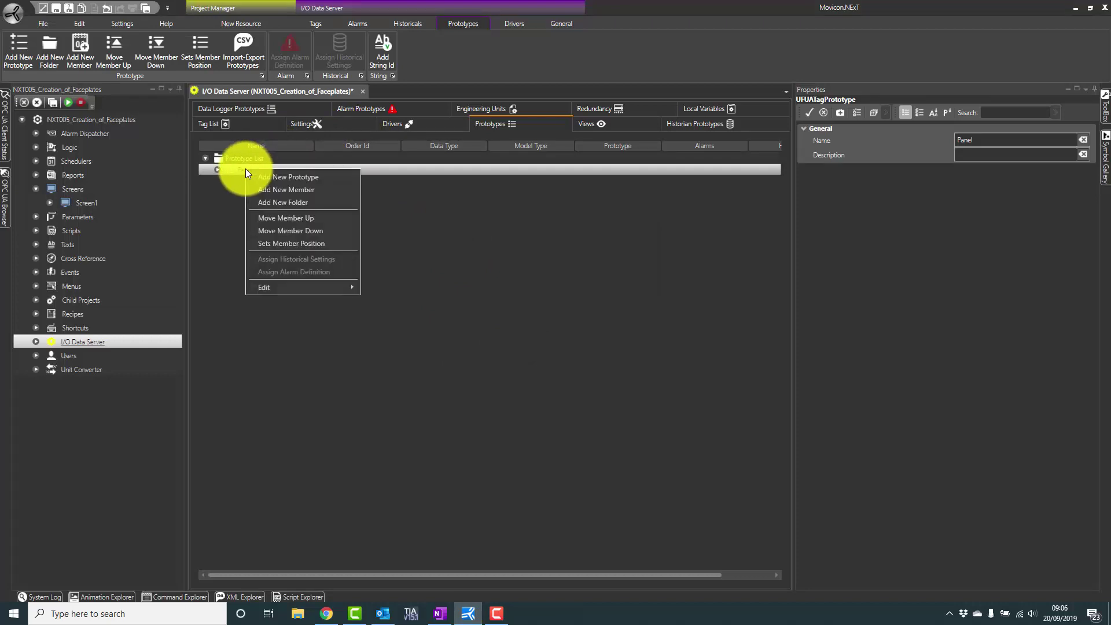
{"action": "left_click", "coordinate": [275, 190]}
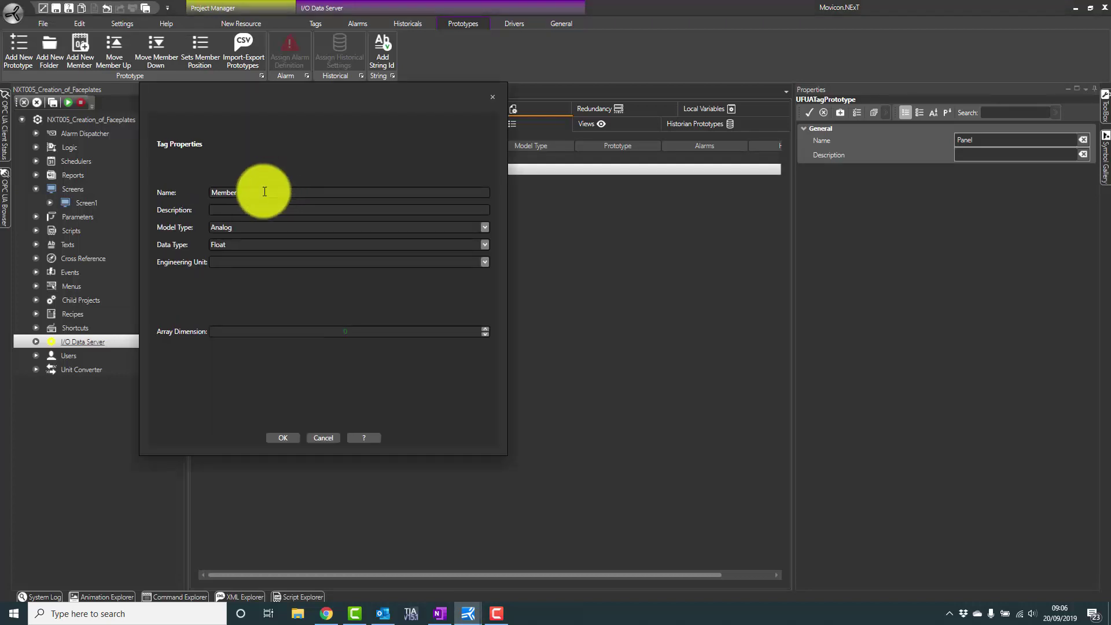
{"action": "key", "text": "BackSpace"}
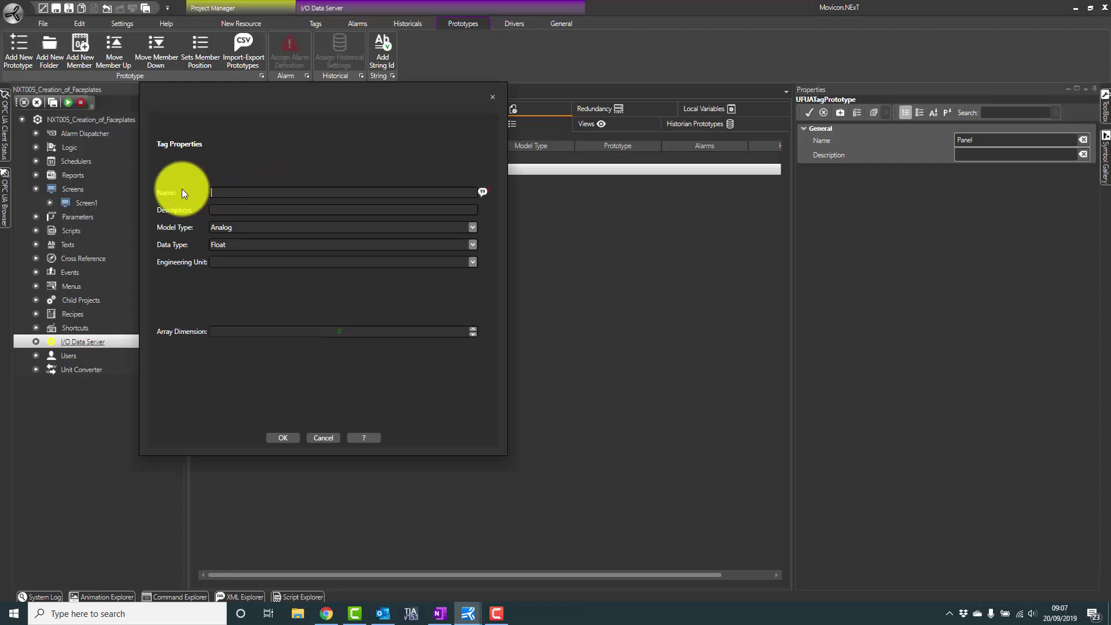
{"action": "type", "text": "Var"}
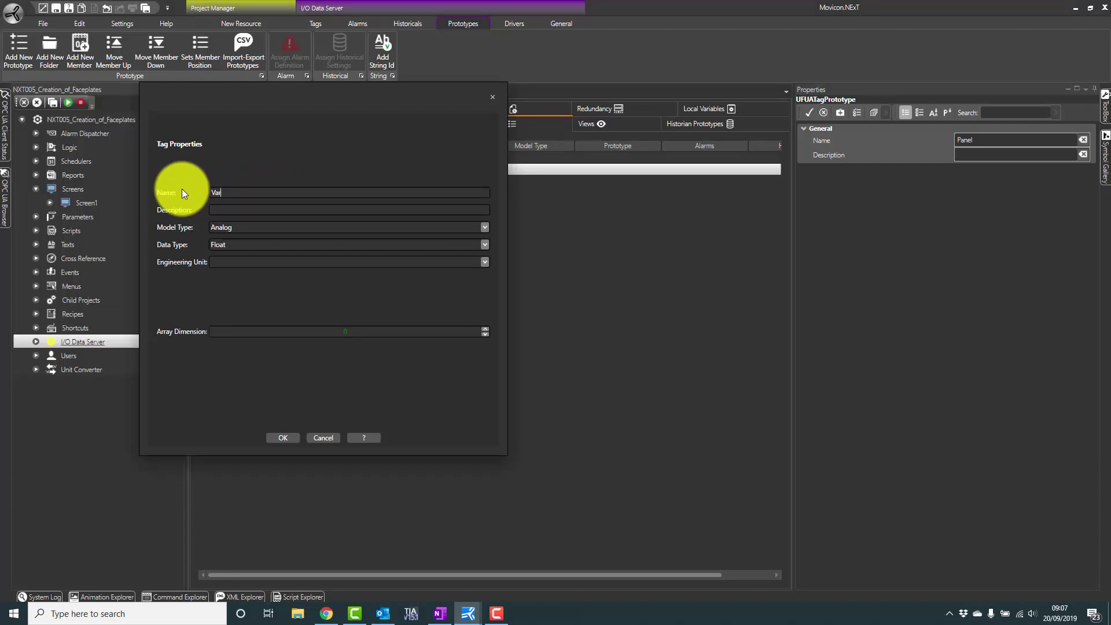
{"action": "type", "text": "Bool"}
{"action": "left_click", "coordinate": [242, 246]}
{"action": "left_click", "coordinate": [235, 259]}
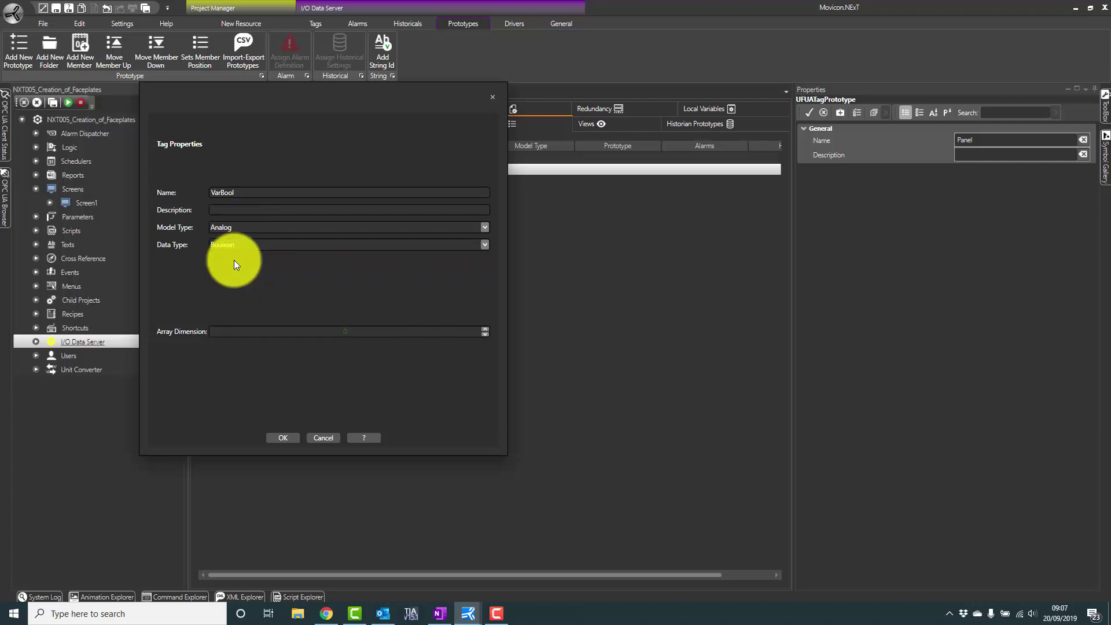
{"action": "left_click", "coordinate": [283, 437]}
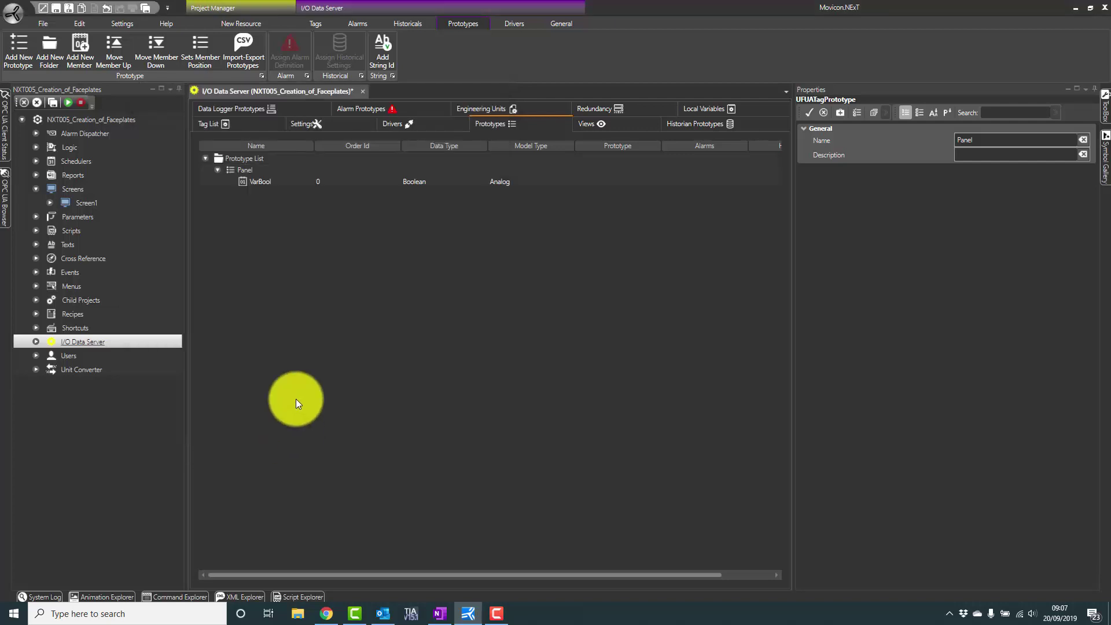
Step: Add a second member named VarDisp with data type Int16 to Panel
{"action": "right_click", "coordinate": [243, 172]}
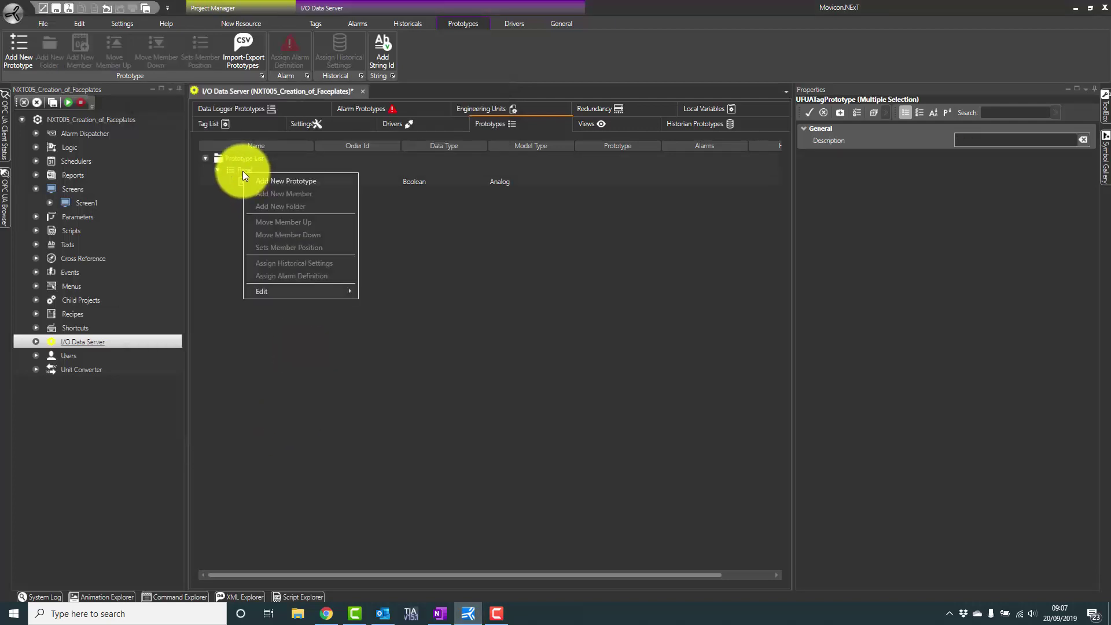
{"action": "left_click", "coordinate": [241, 170]}
{"action": "right_click", "coordinate": [242, 168]}
{"action": "left_click", "coordinate": [284, 189]}
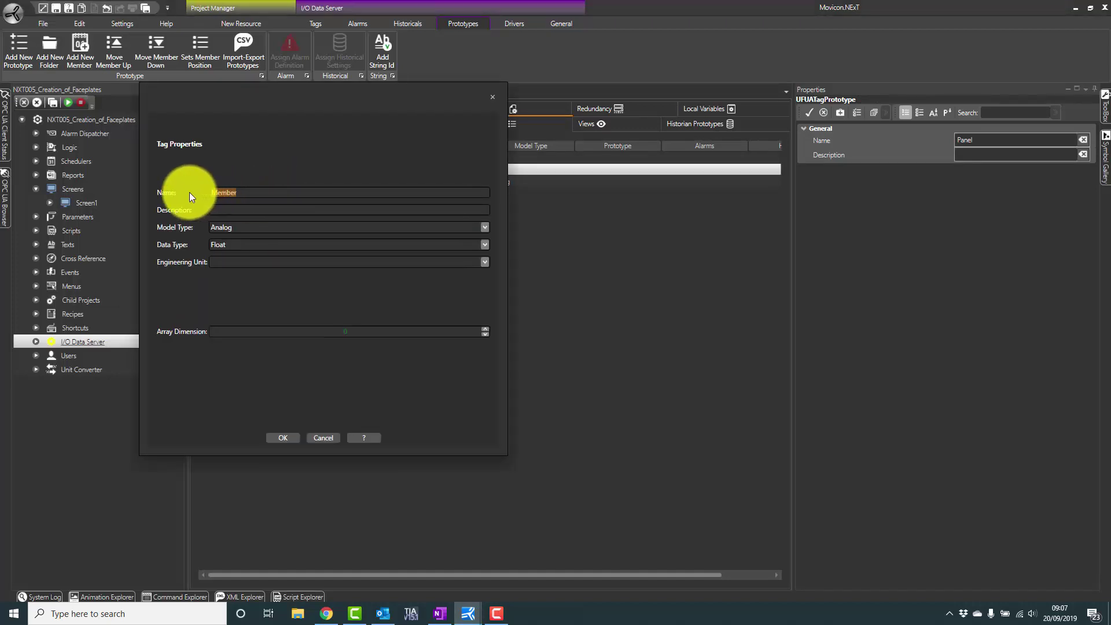
{"action": "type", "text": "VarDisp"}
{"action": "left_click", "coordinate": [234, 243]}
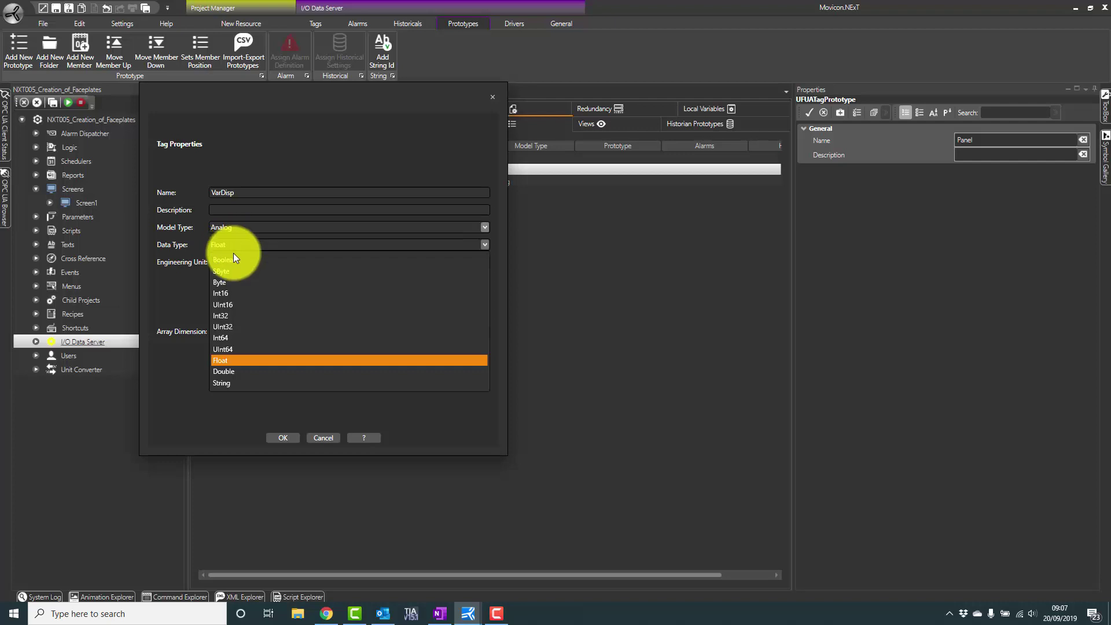
{"action": "left_click", "coordinate": [232, 293]}
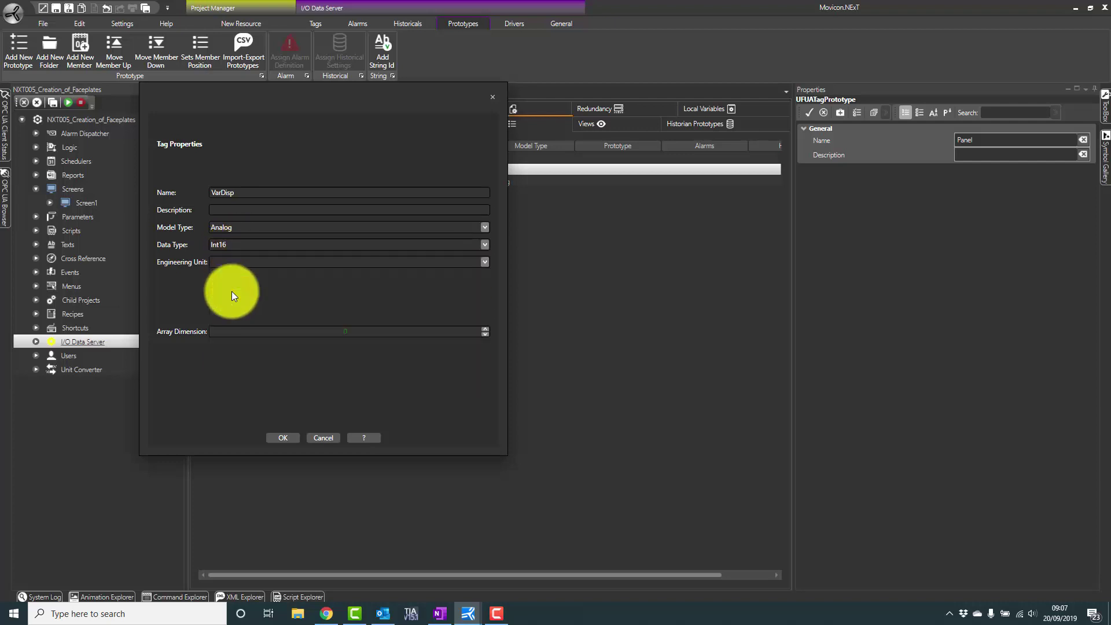
{"action": "left_click", "coordinate": [287, 435]}
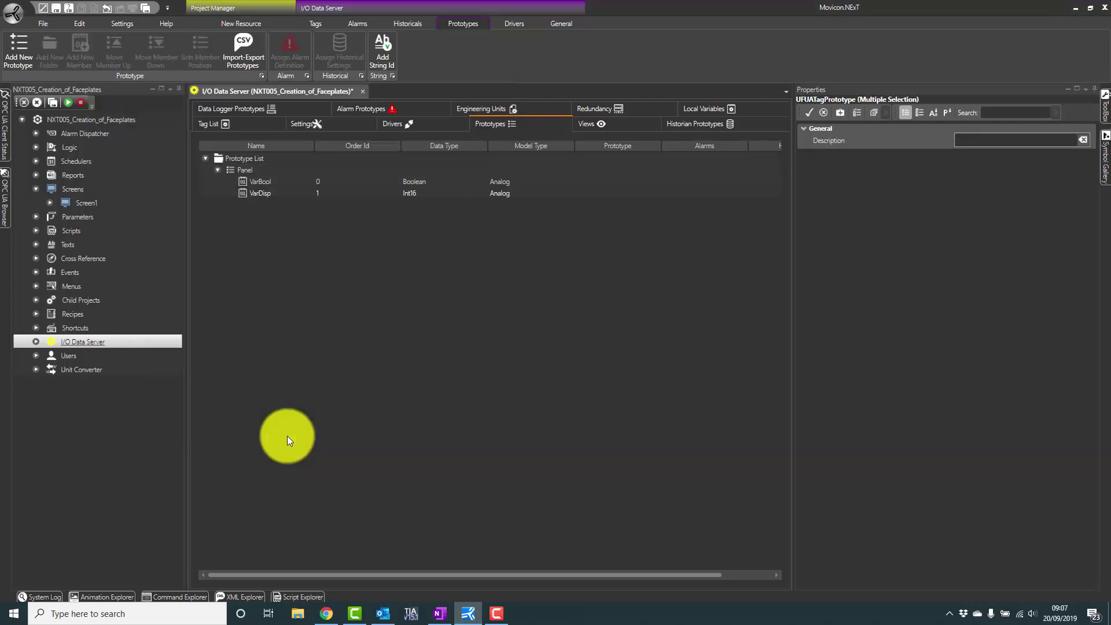
Step: Create tag Panel1 under Root as an ObjectType based on the Panel prototype
{"action": "left_click", "coordinate": [250, 120]}
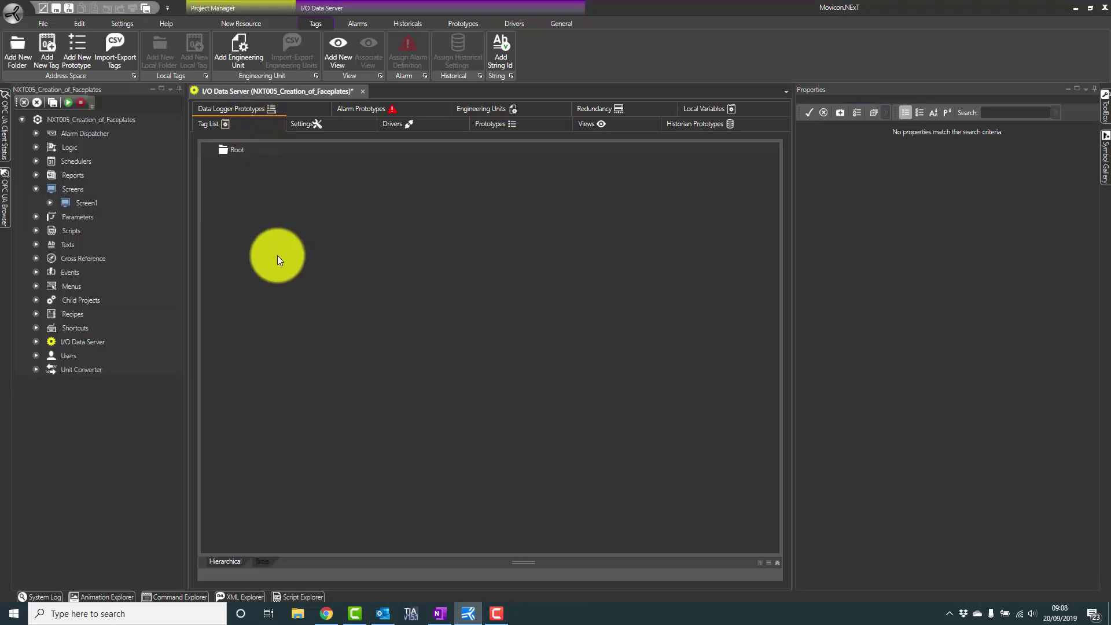
{"action": "right_click", "coordinate": [235, 149]}
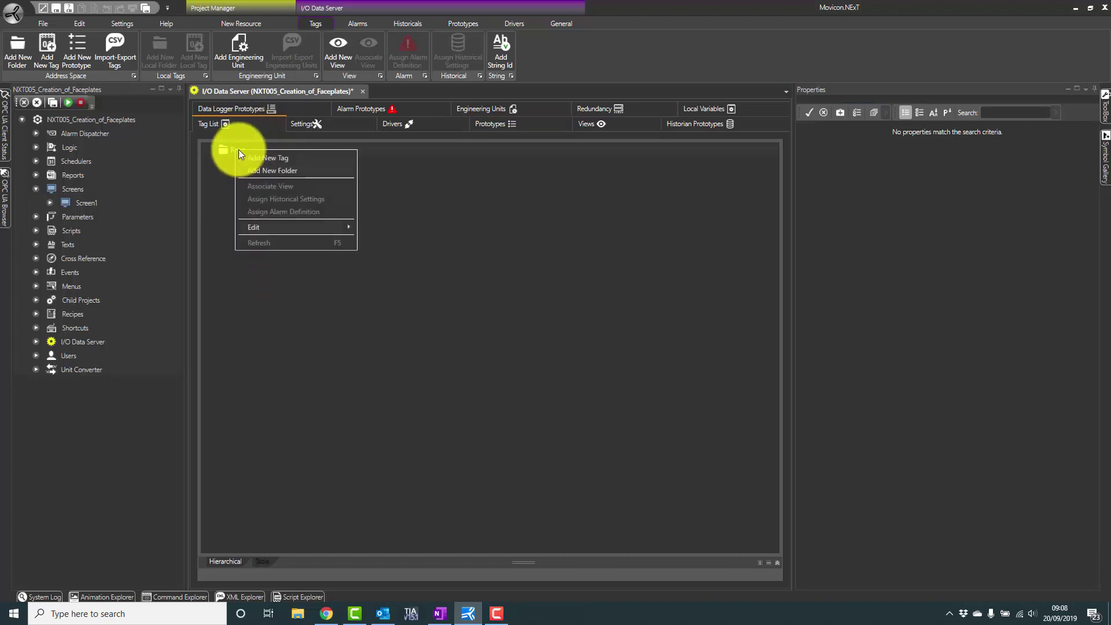
{"action": "left_click", "coordinate": [258, 155]}
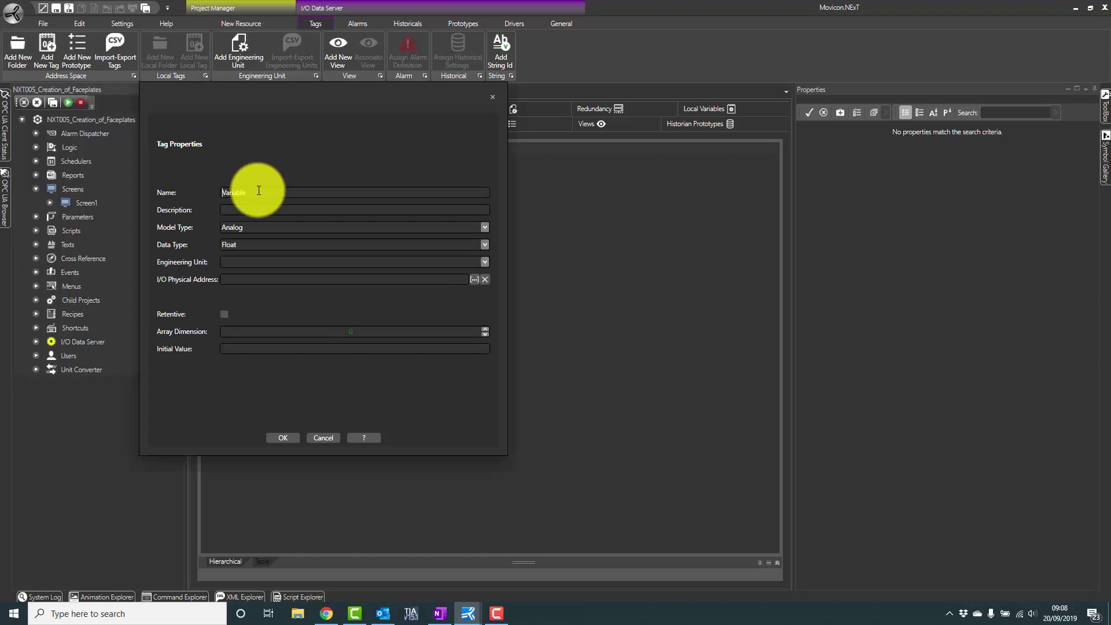
{"action": "double_click", "coordinate": [232, 192]}
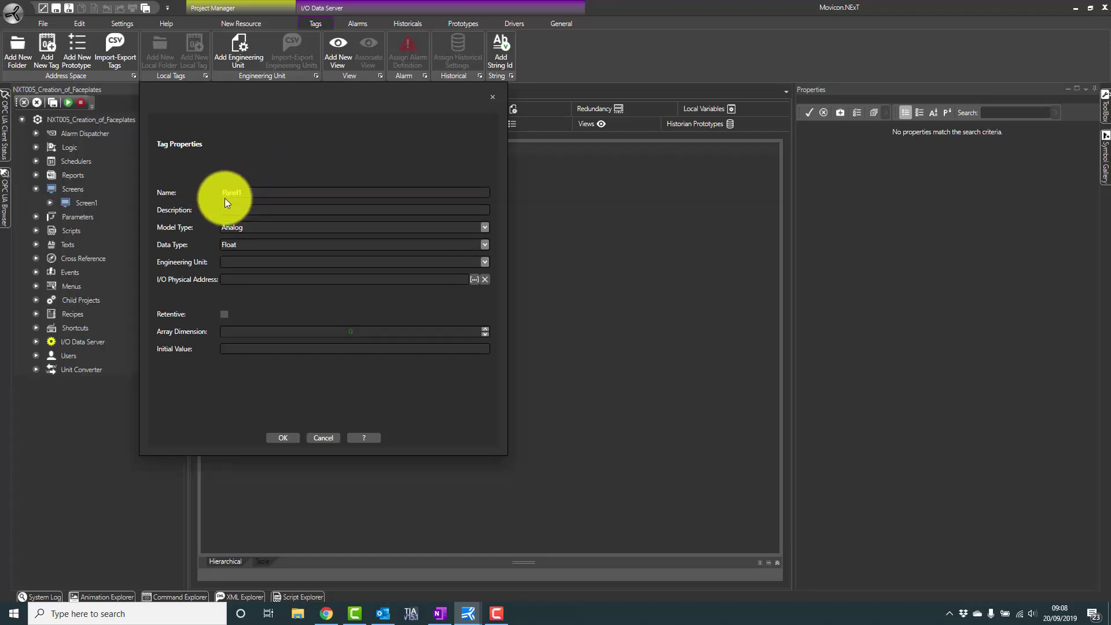
{"action": "left_click", "coordinate": [242, 227]}
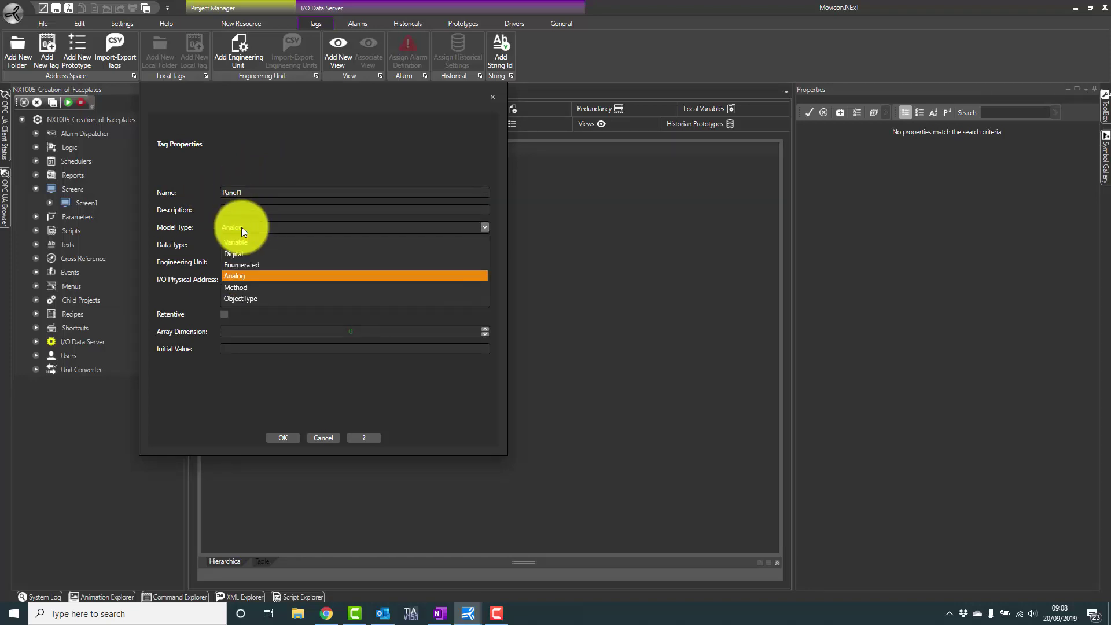
{"action": "left_click", "coordinate": [238, 298]}
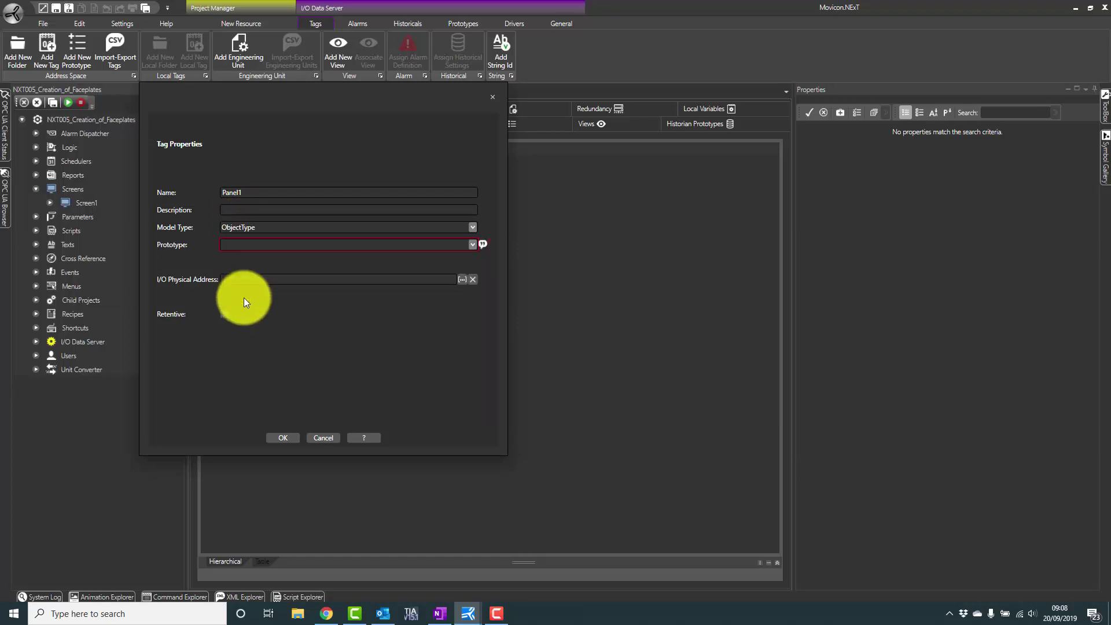
{"action": "left_click", "coordinate": [475, 245]}
{"action": "left_click", "coordinate": [233, 257]}
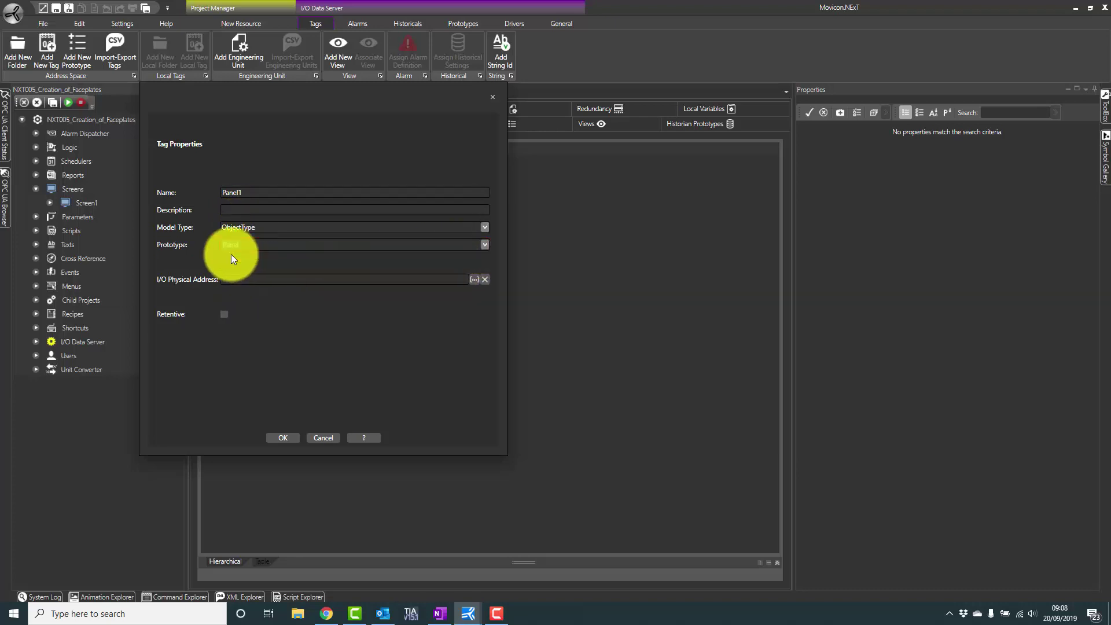
{"action": "left_click", "coordinate": [283, 438]}
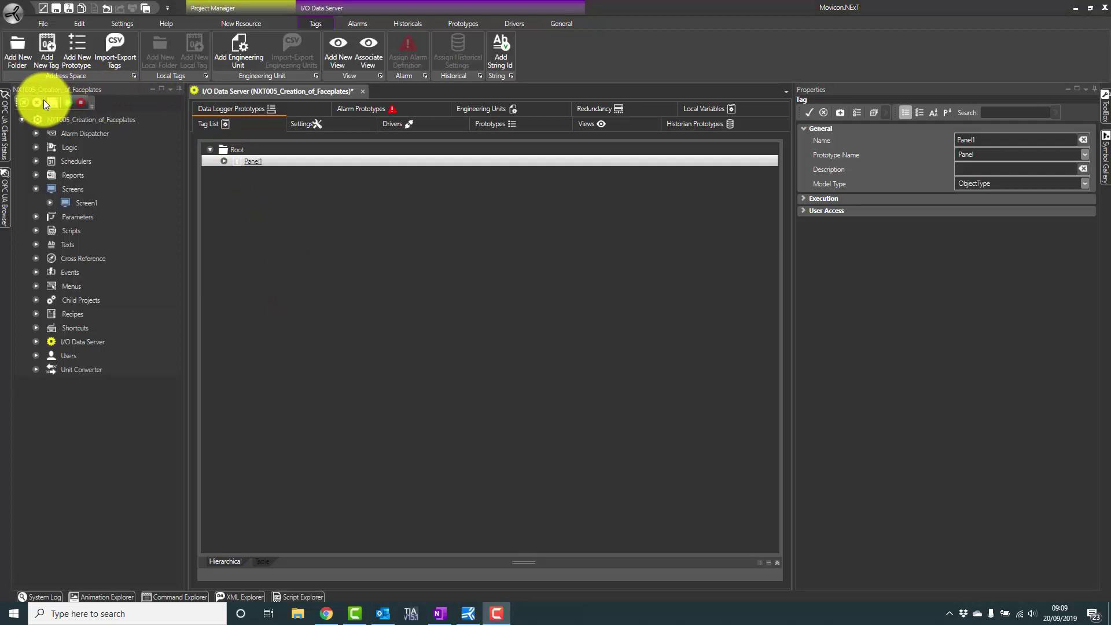
Step: Save the project, close the I/O Data Server tag list and open Screen1
{"action": "left_click", "coordinate": [52, 8]}
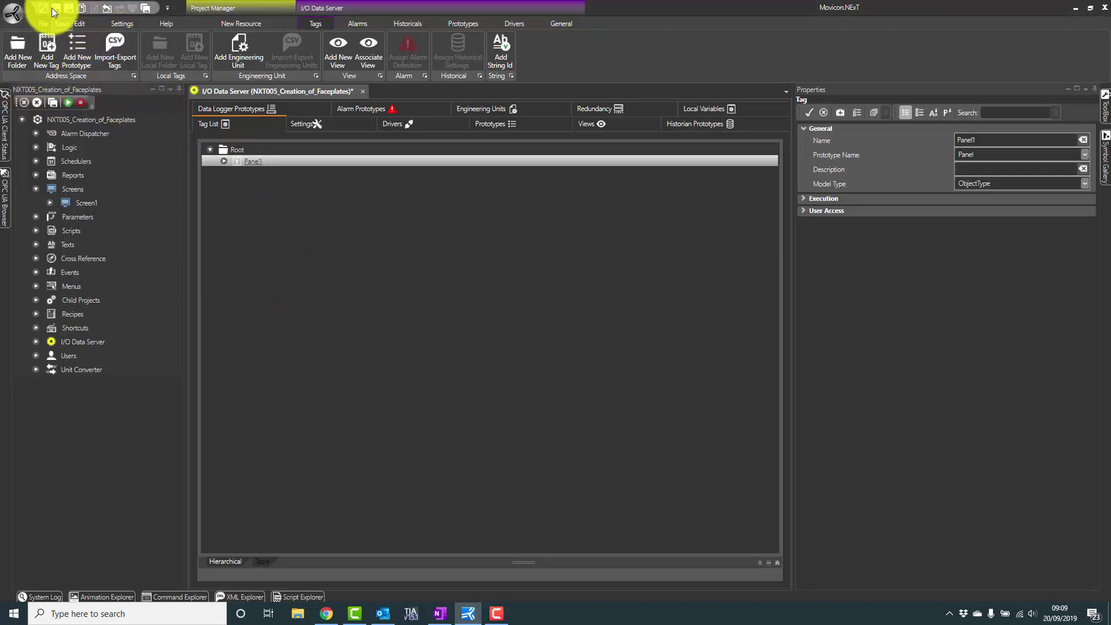
{"action": "left_click", "coordinate": [359, 91]}
{"action": "double_click", "coordinate": [82, 203]}
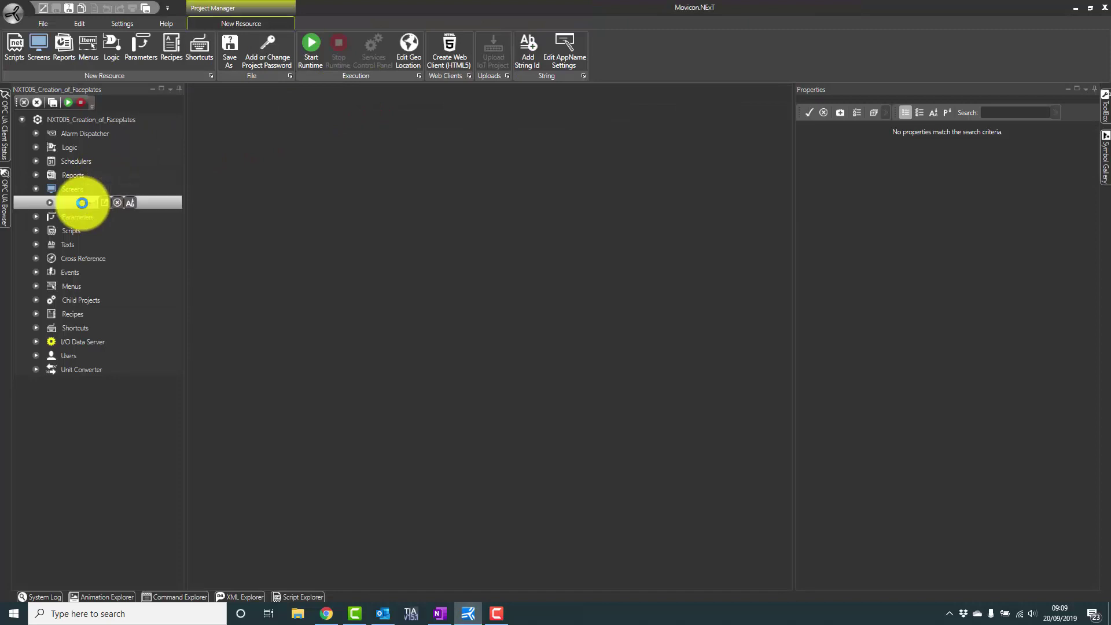
Step: Hide the properties panel and show the ToolBox with its Draws group expanded
{"action": "left_click", "coordinate": [459, 257]}
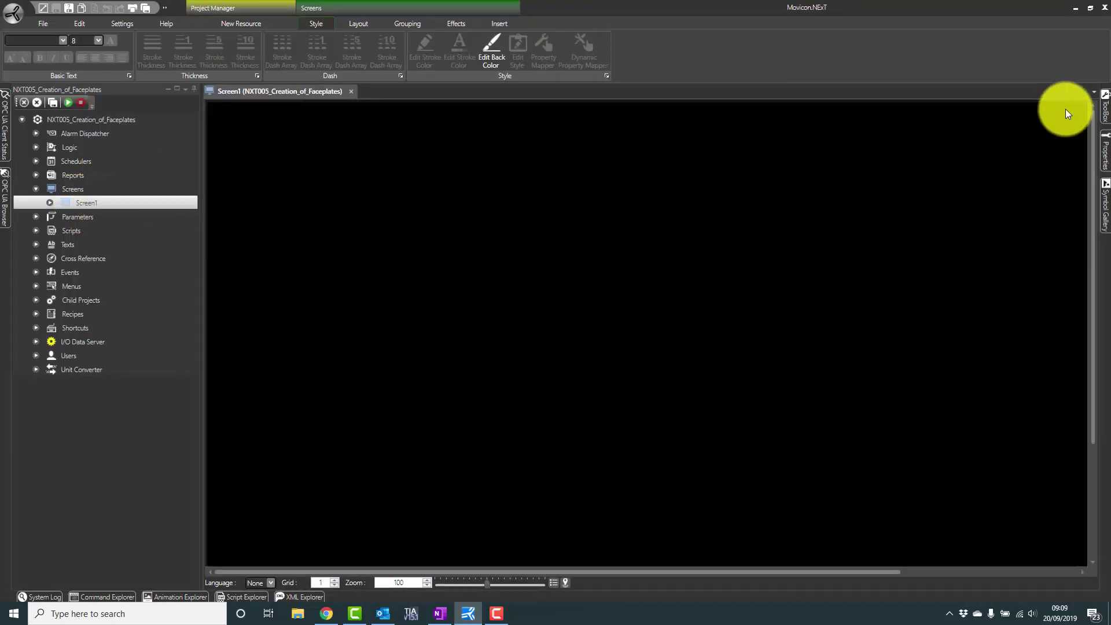
{"action": "left_click", "coordinate": [1104, 112]}
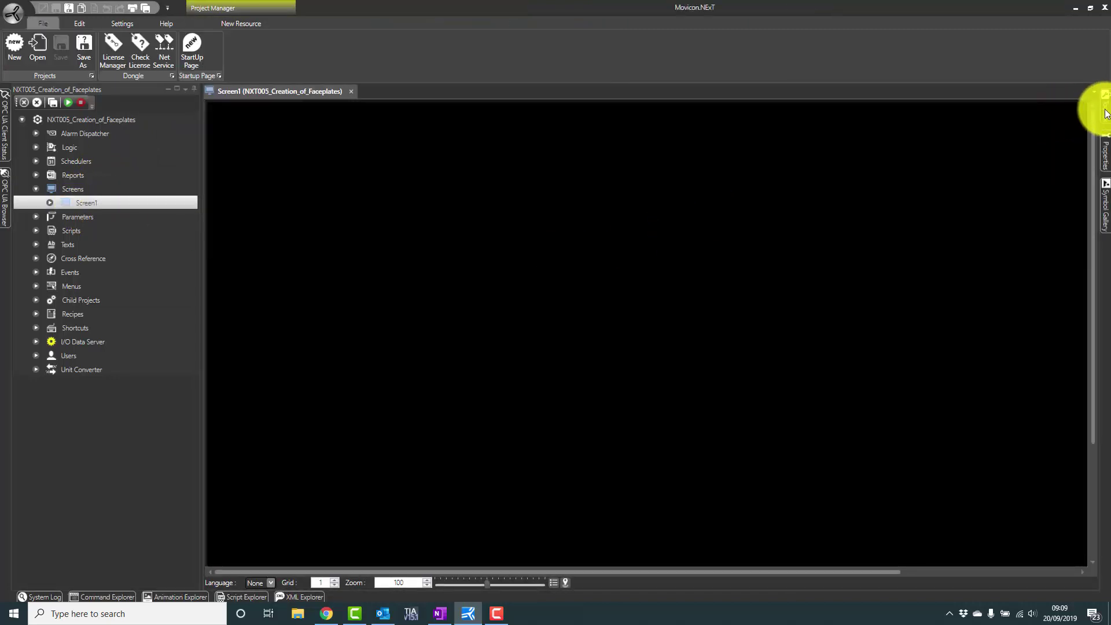
{"action": "left_click", "coordinate": [939, 279]}
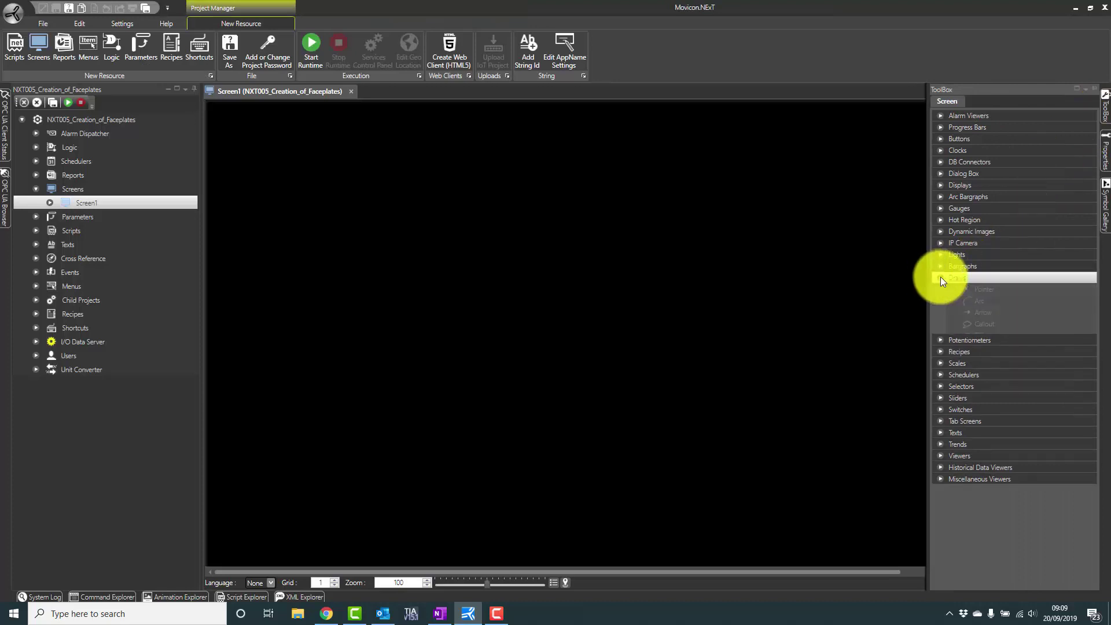
Step: Draw a 268-by-376 rounded rectangle at the top-left of Screen1
{"action": "left_click", "coordinate": [991, 450]}
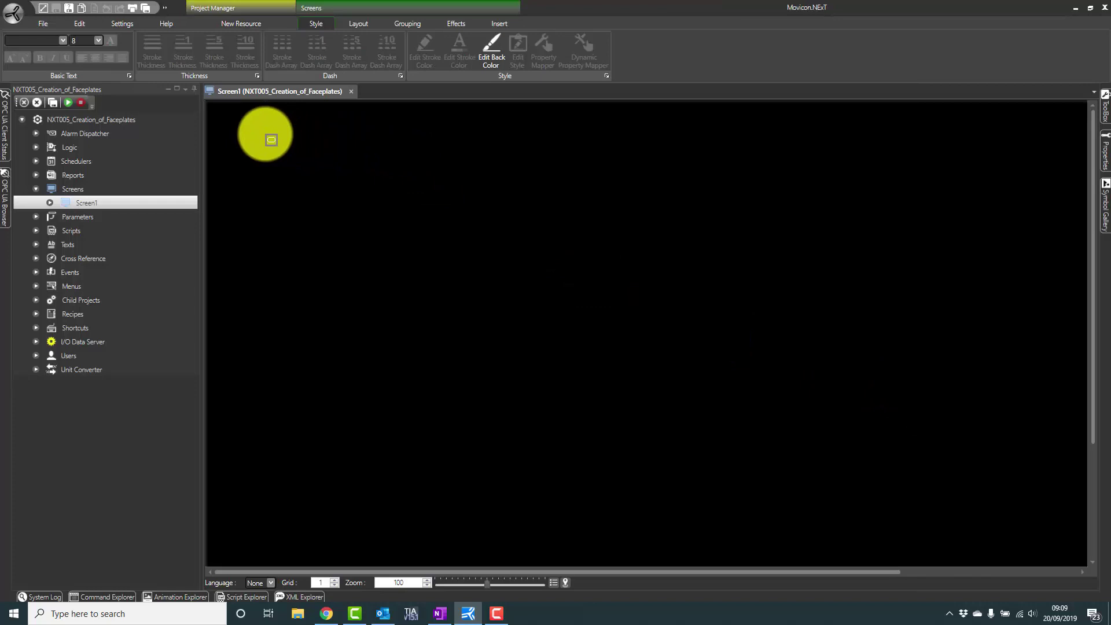
{"action": "mouse_move", "coordinate": [267, 131]}
{"action": "left_mouse_down"}
{"action": "mouse_move", "coordinate": [337, 220]}
{"action": "mouse_move", "coordinate": [404, 263]}
{"action": "mouse_move", "coordinate": [430, 365]}
{"action": "mouse_move", "coordinate": [420, 349]}
{"action": "left_mouse_up"}
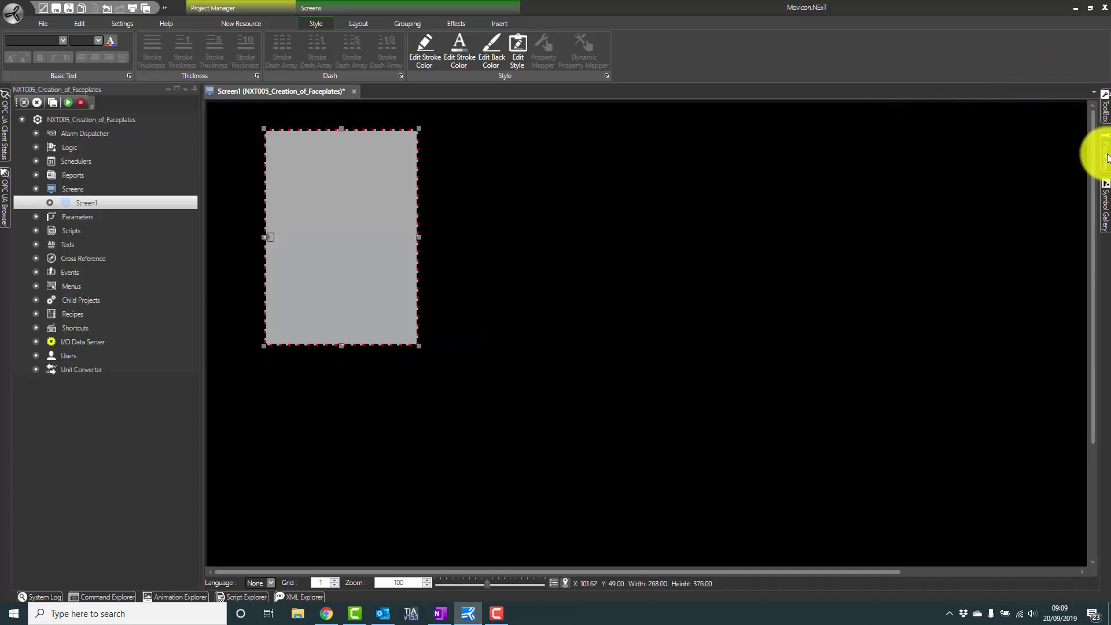
Step: Set the rounded rectangle's Background Color to the BlackGray2 linear gradient brush
{"action": "left_click", "coordinate": [1105, 151]}
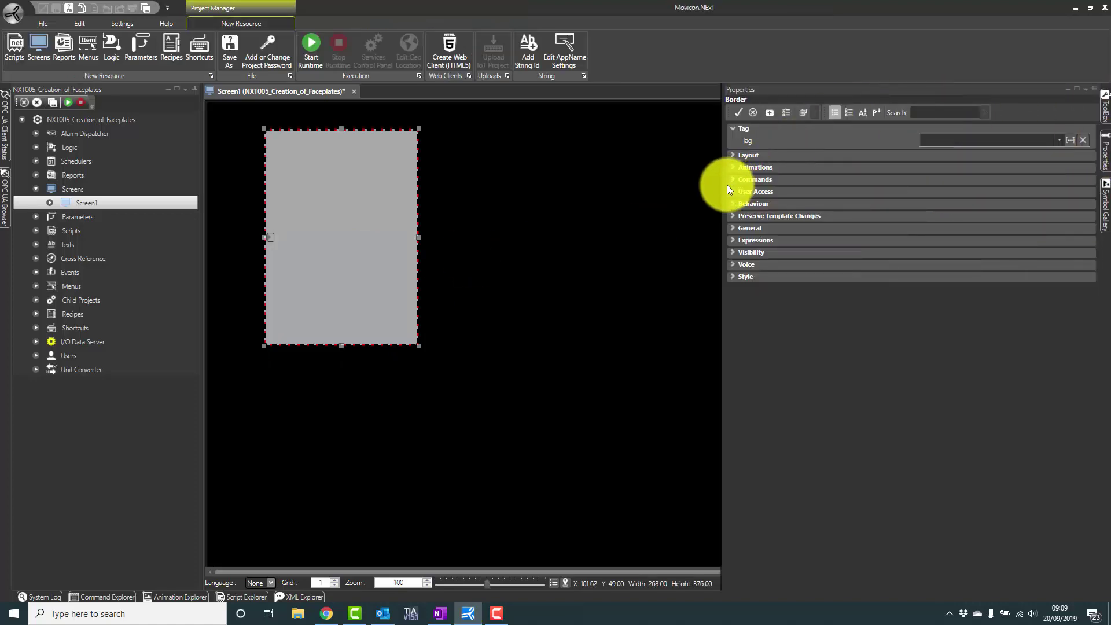
{"action": "left_click", "coordinate": [731, 276]}
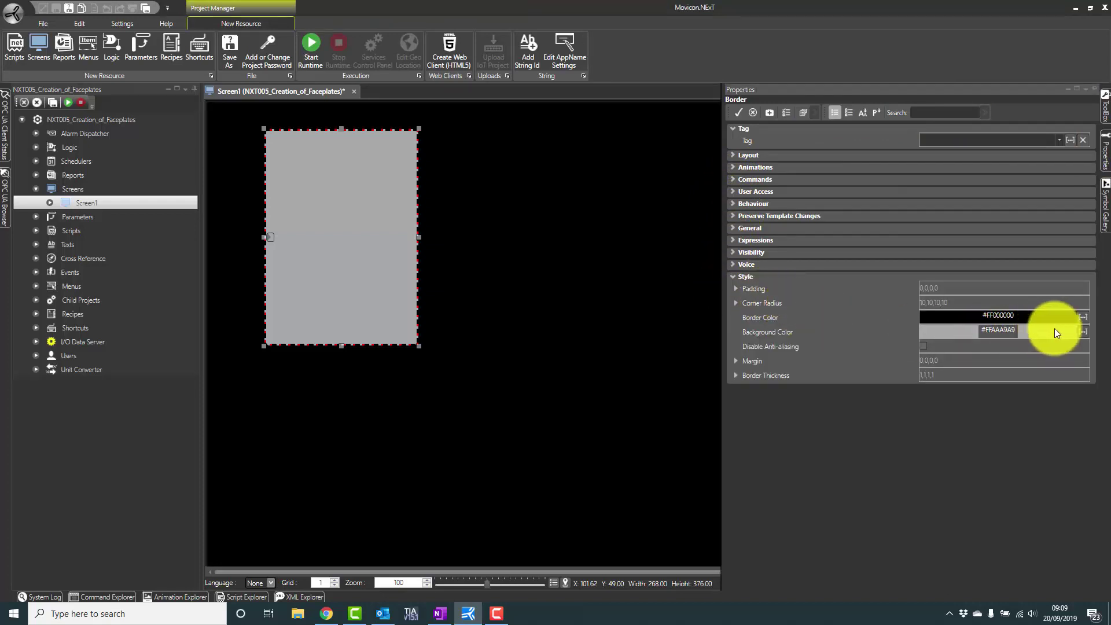
{"action": "left_click", "coordinate": [1079, 332]}
{"action": "left_click", "coordinate": [1083, 332]}
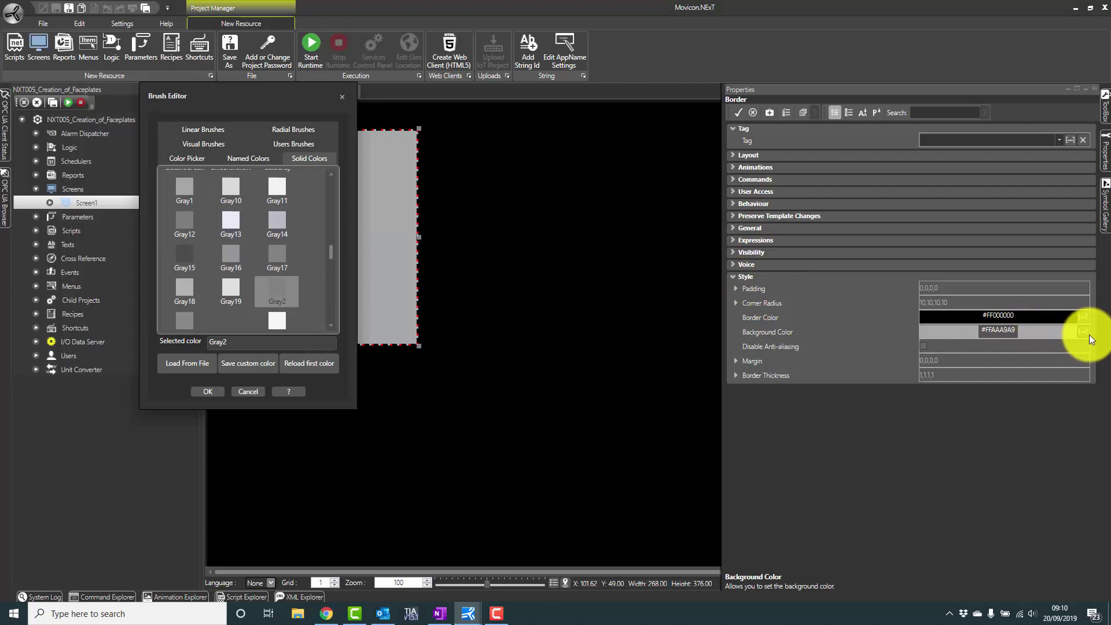
{"action": "left_click", "coordinate": [220, 129]}
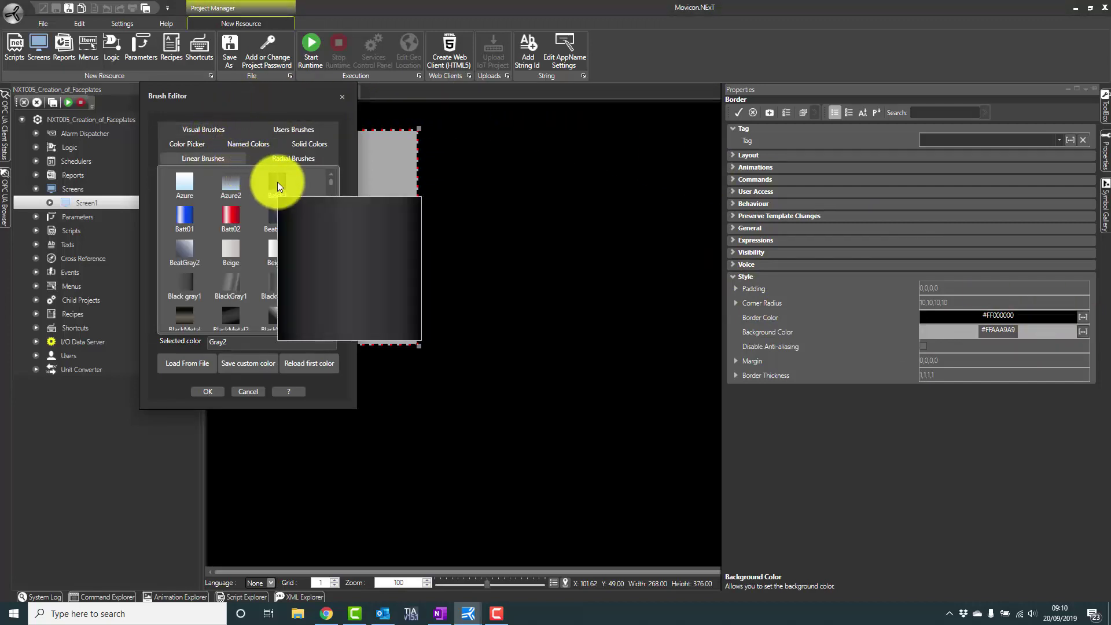
{"action": "left_click", "coordinate": [276, 284]}
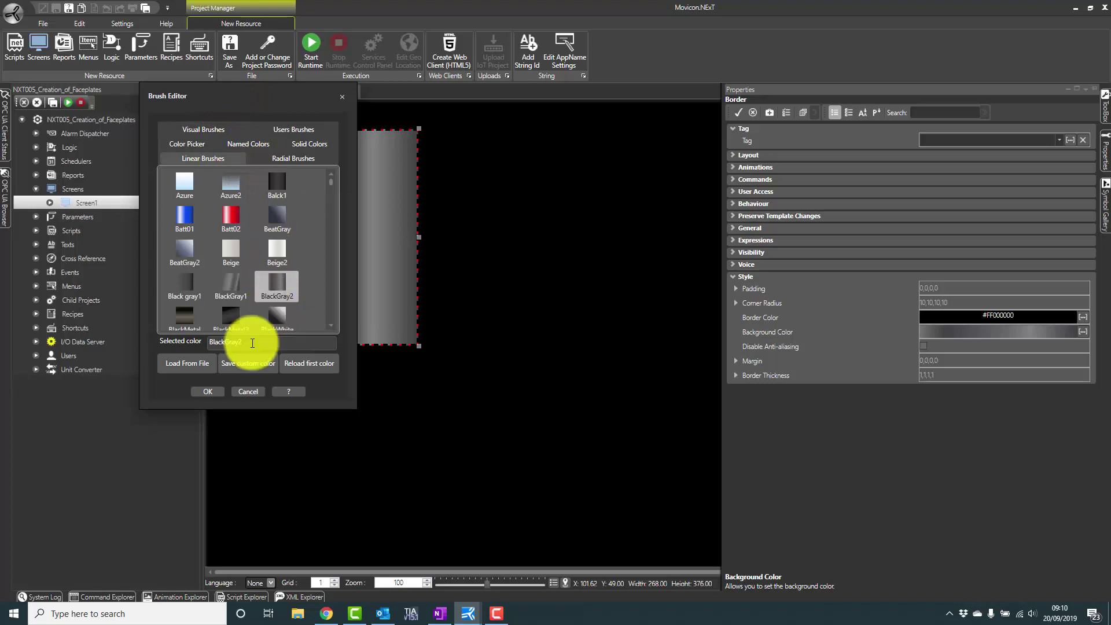
{"action": "left_click", "coordinate": [215, 391]}
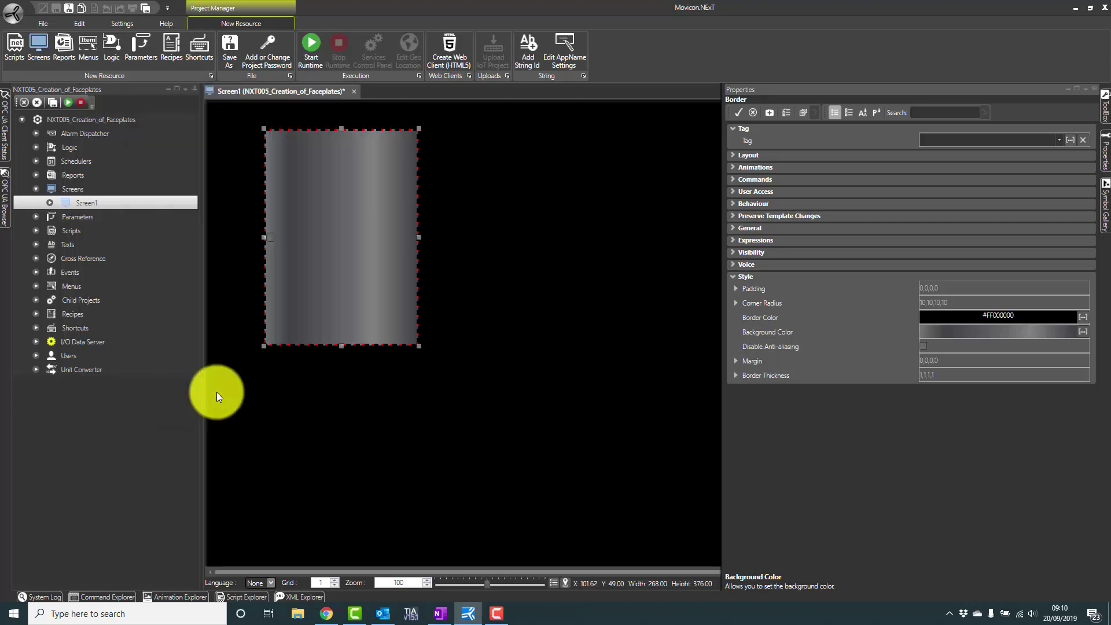
{"action": "left_click", "coordinate": [434, 206]}
Step: Place a 120-by-70 Rectangular Bezel push button from Switches > Push-Button Switches on the panel
{"action": "left_click", "coordinate": [387, 195]}
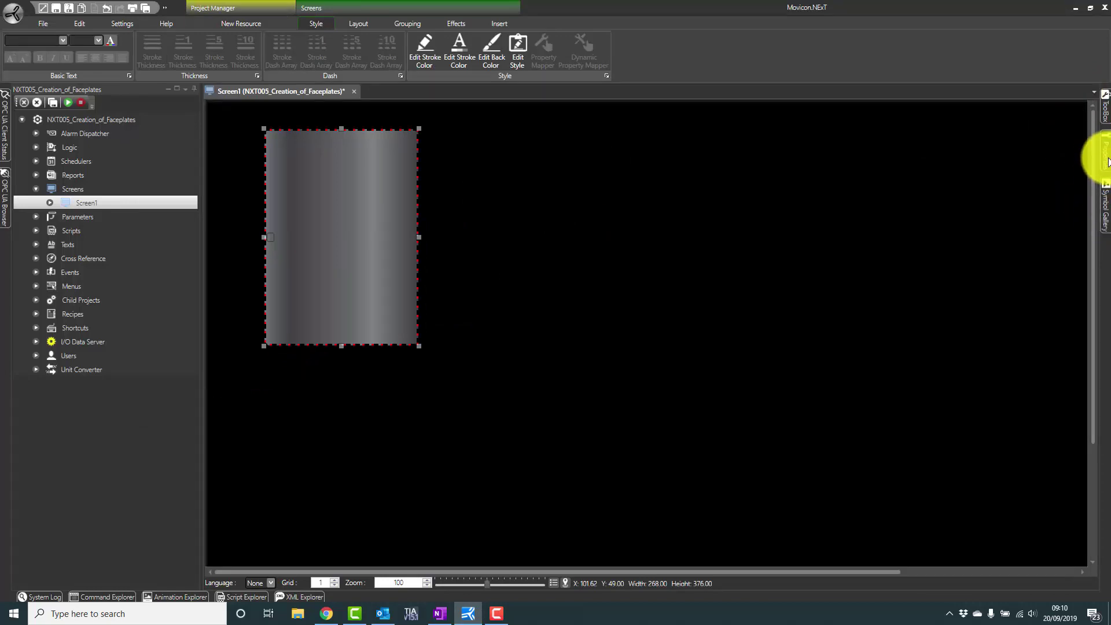
{"action": "left_click", "coordinate": [1106, 110]}
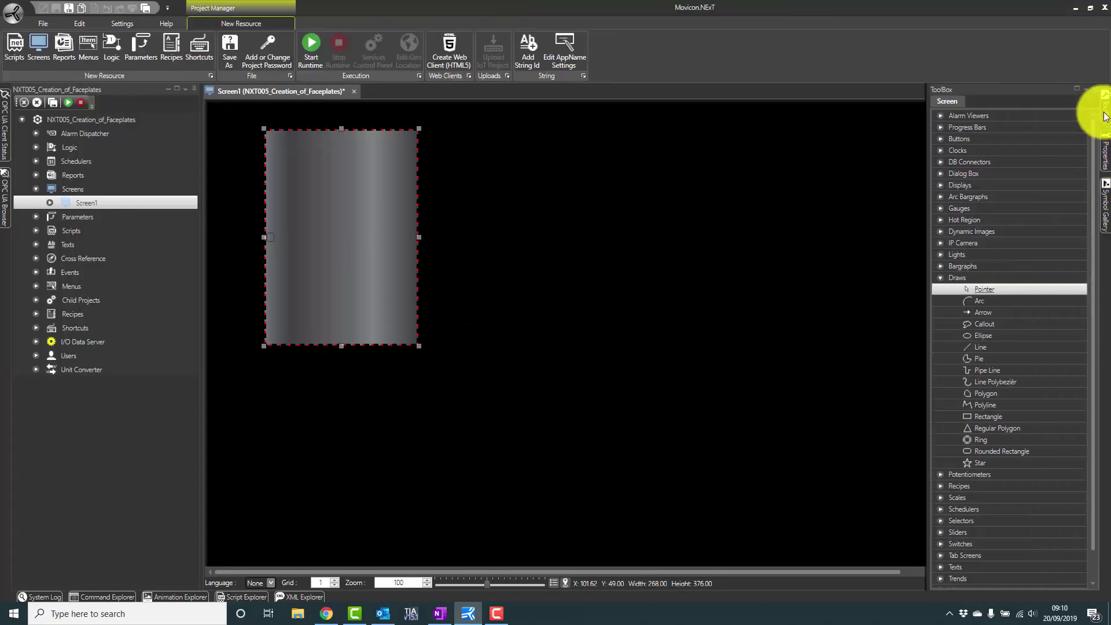
{"action": "left_click", "coordinate": [940, 277]}
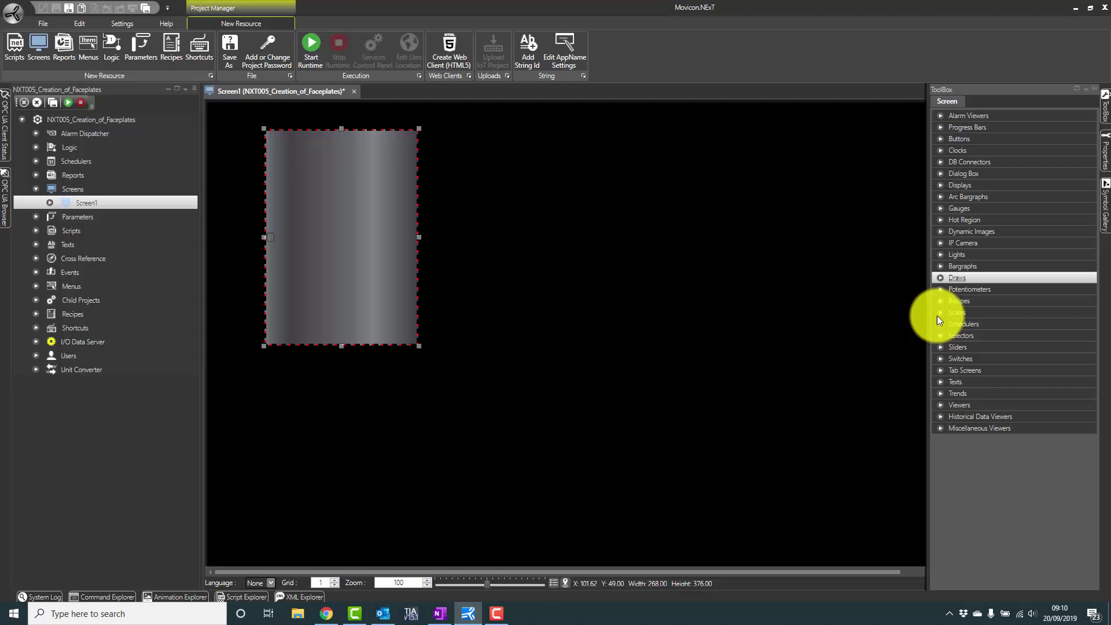
{"action": "left_click", "coordinate": [940, 358]}
{"action": "left_click", "coordinate": [952, 370]}
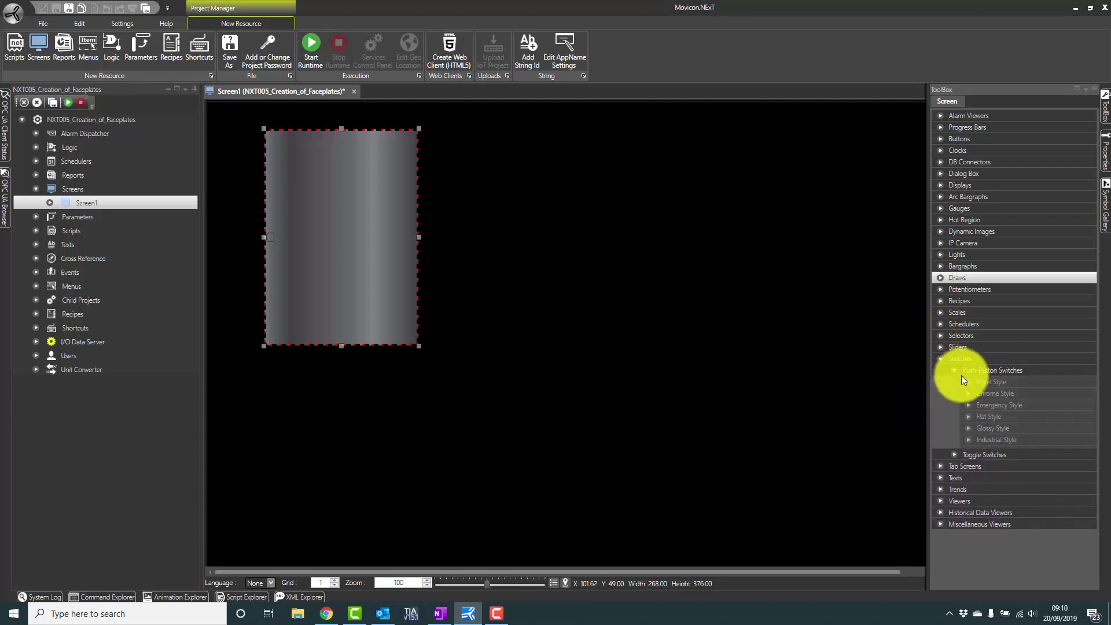
{"action": "left_click", "coordinate": [968, 383]}
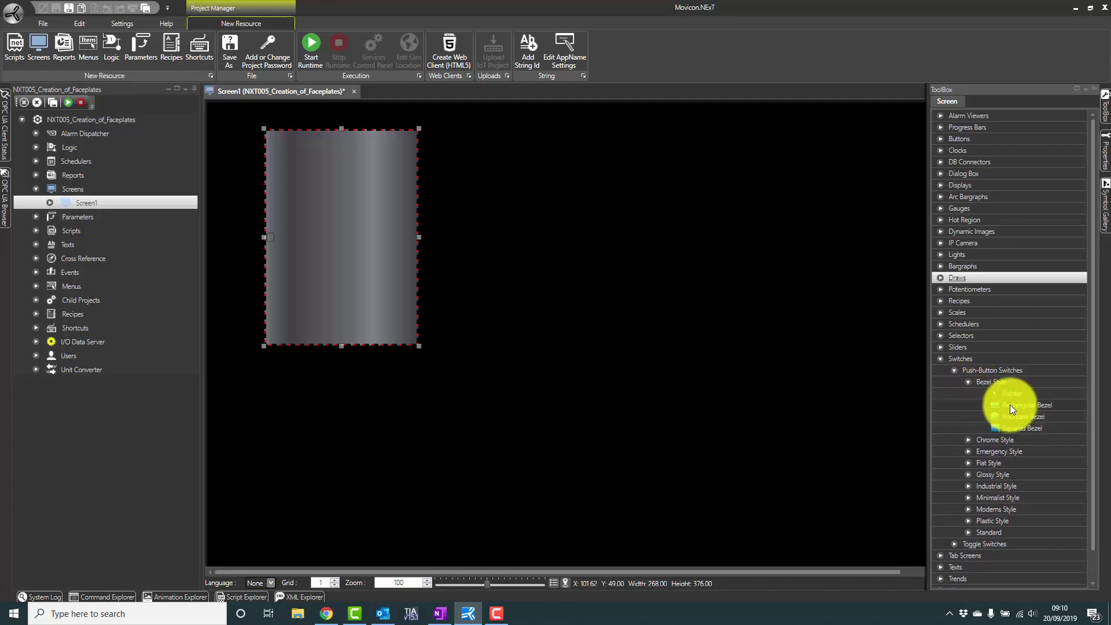
{"action": "left_click_drag", "start_coordinate": [1009, 405], "coordinate": [339, 242]}
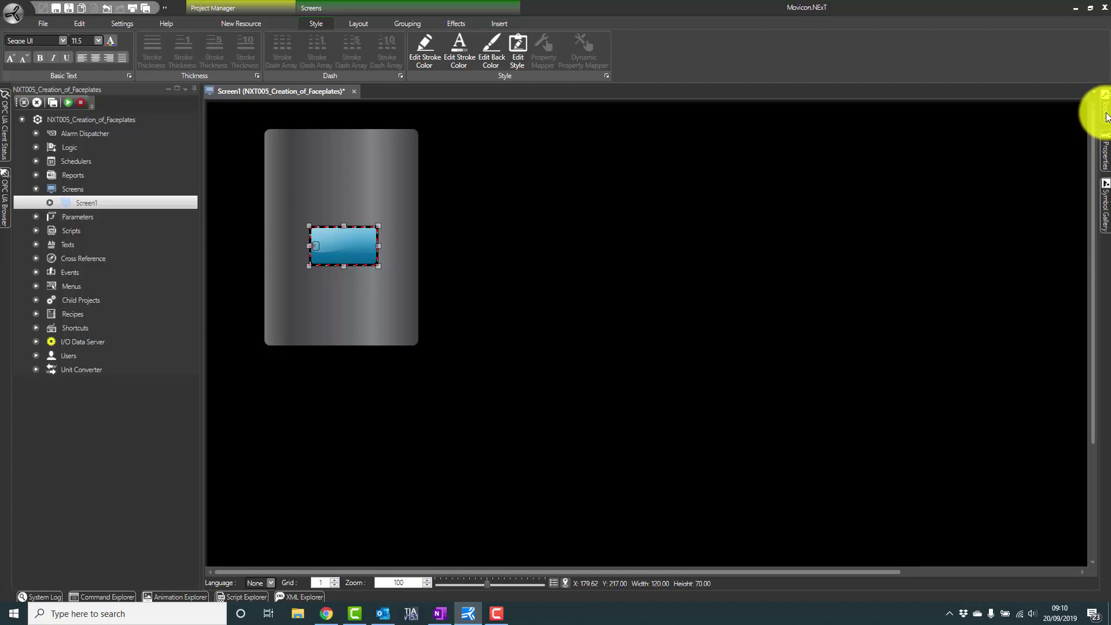
{"action": "left_click", "coordinate": [1107, 115]}
Step: Drag a 140-by-50 Display from the Displays group onto the panel above the push button
{"action": "left_click", "coordinate": [940, 358]}
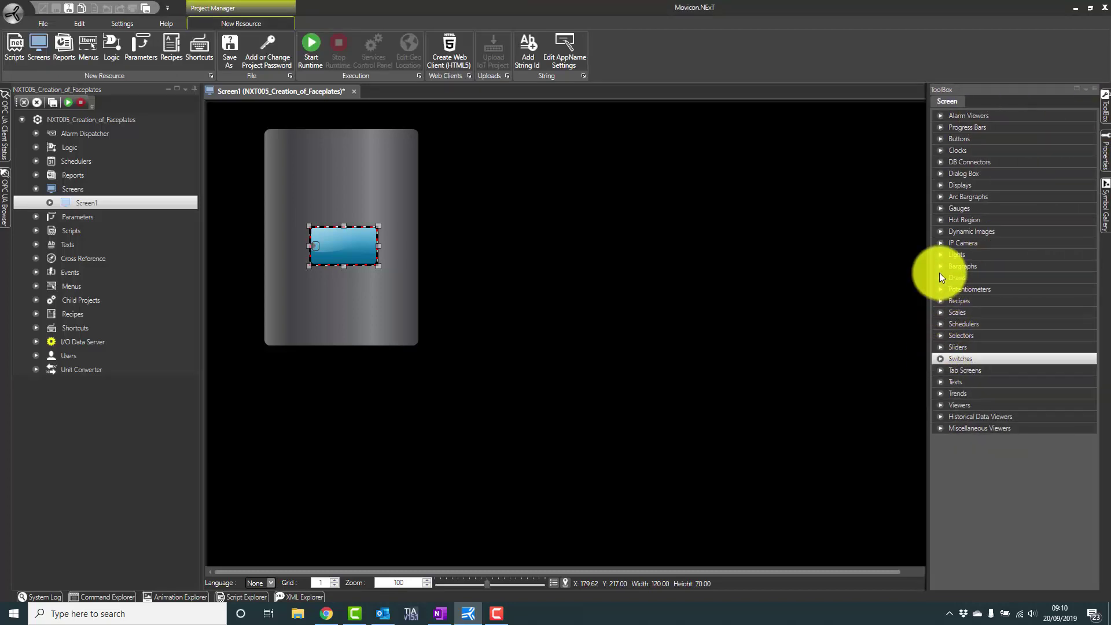
{"action": "left_click", "coordinate": [943, 186]}
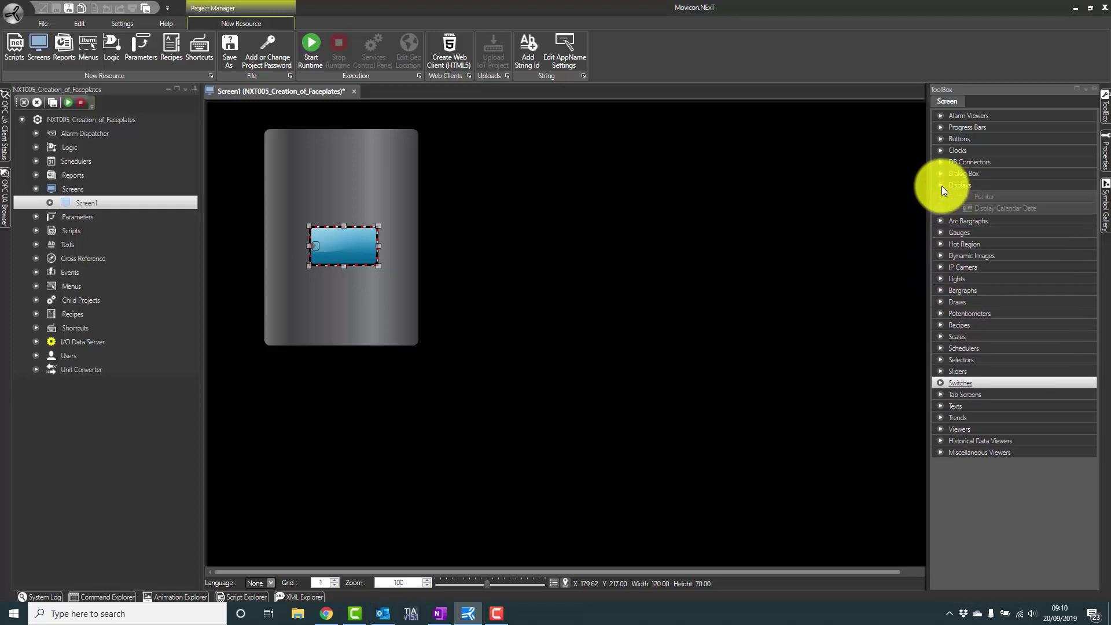
{"action": "left_click_drag", "start_coordinate": [981, 230], "coordinate": [345, 177]}
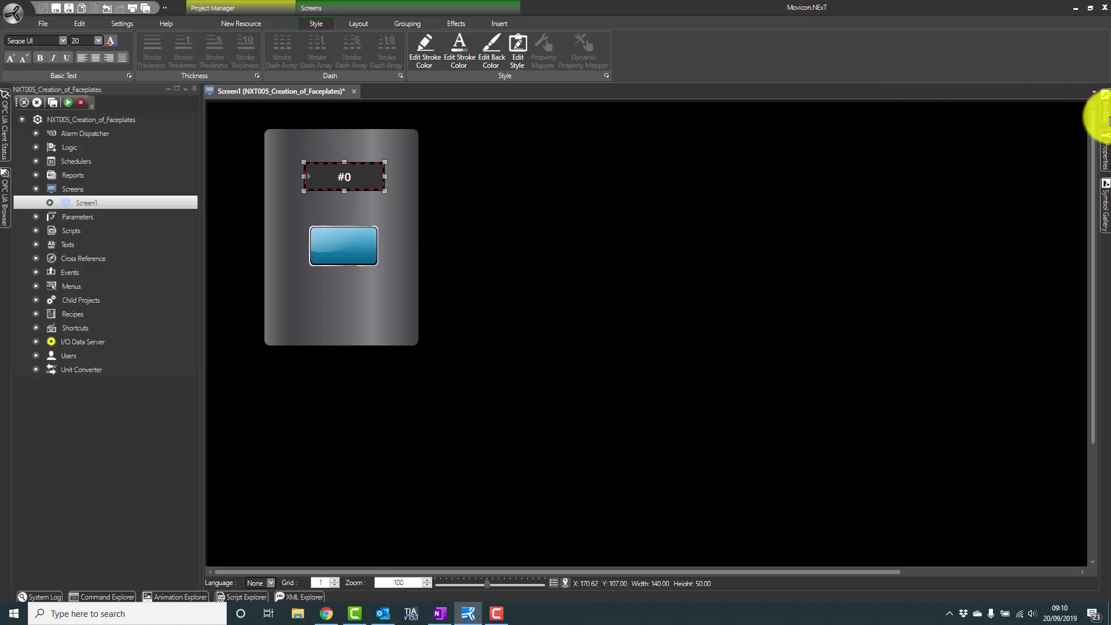
{"action": "left_click", "coordinate": [1105, 113]}
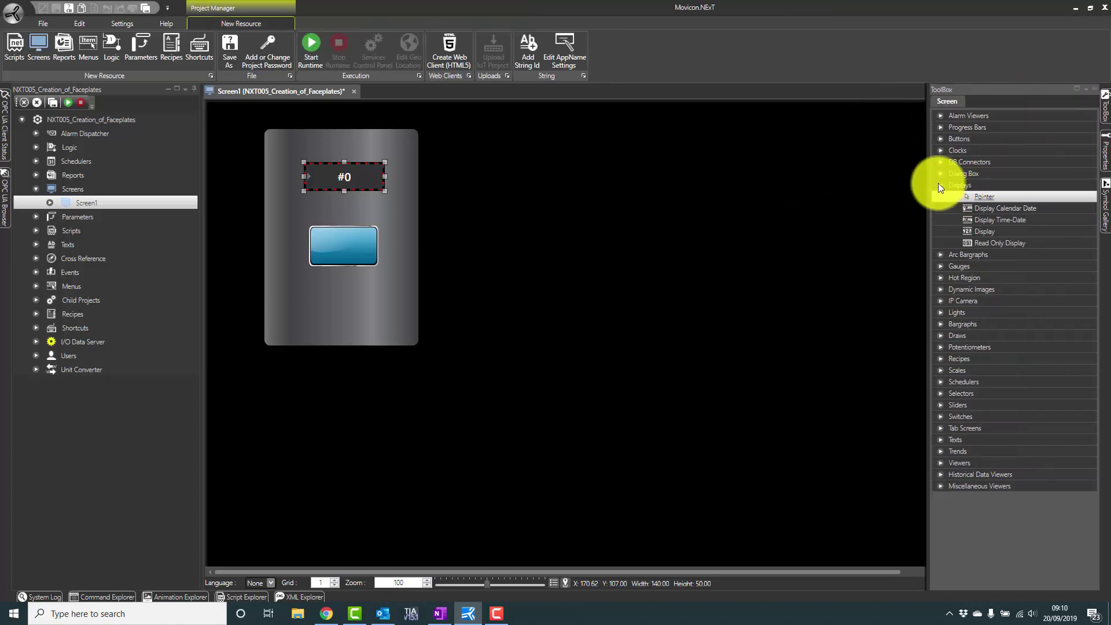
{"action": "left_click", "coordinate": [939, 185]}
Step: Place a 70-by-70 Glossy Round Light below the push button and save with Ctrl+S
{"action": "left_click", "coordinate": [939, 253]}
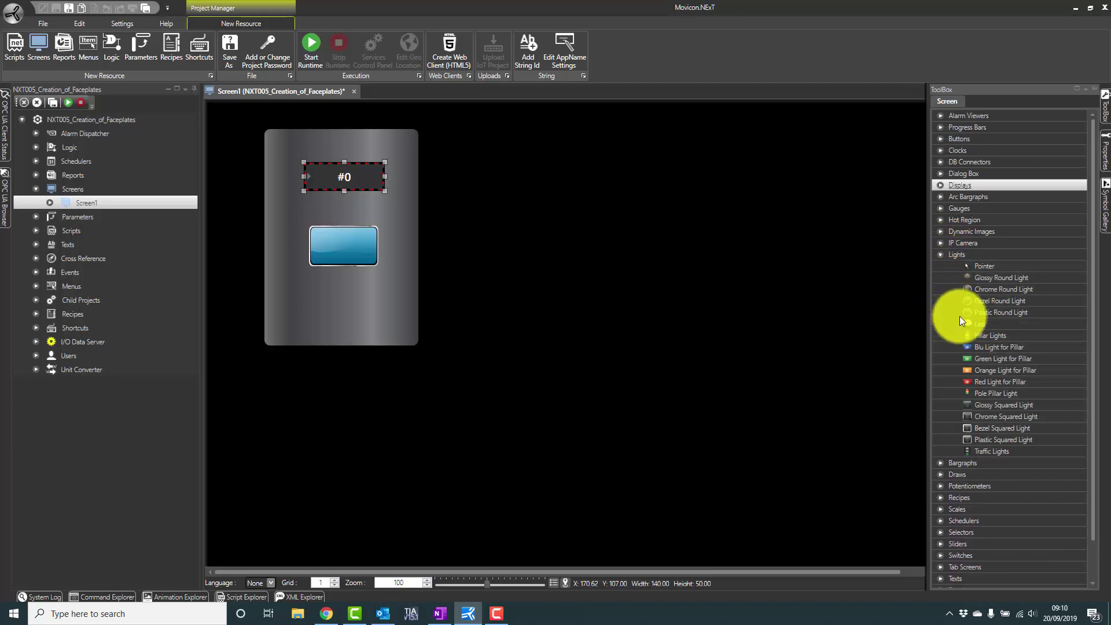
{"action": "left_click_drag", "start_coordinate": [998, 276], "coordinate": [686, 294]}
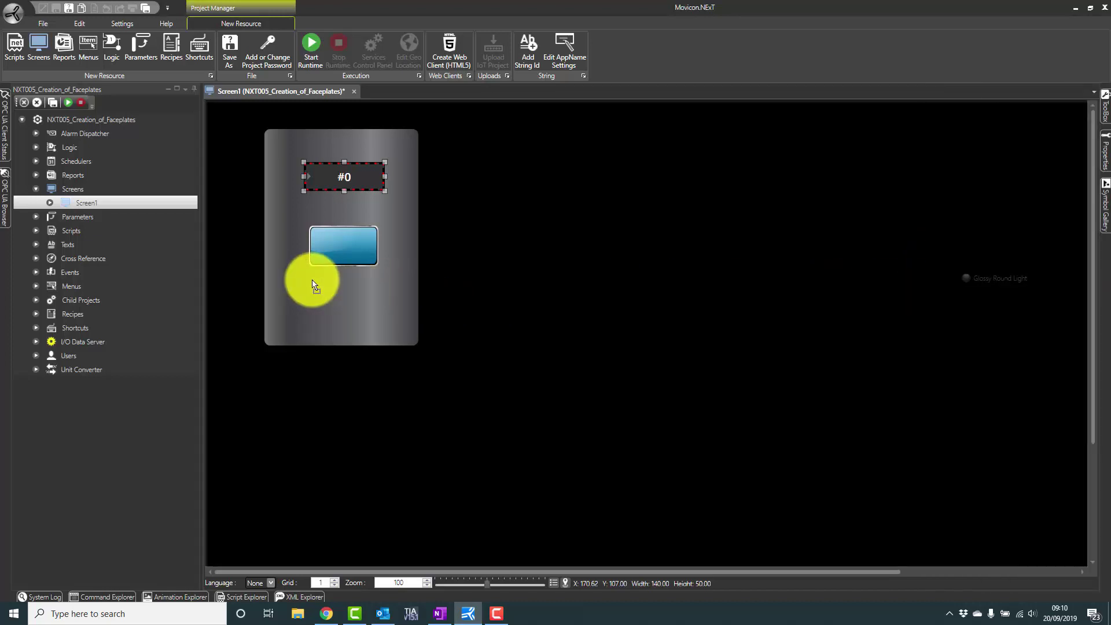
{"action": "left_click_drag", "start_coordinate": [312, 284], "coordinate": [342, 308]}
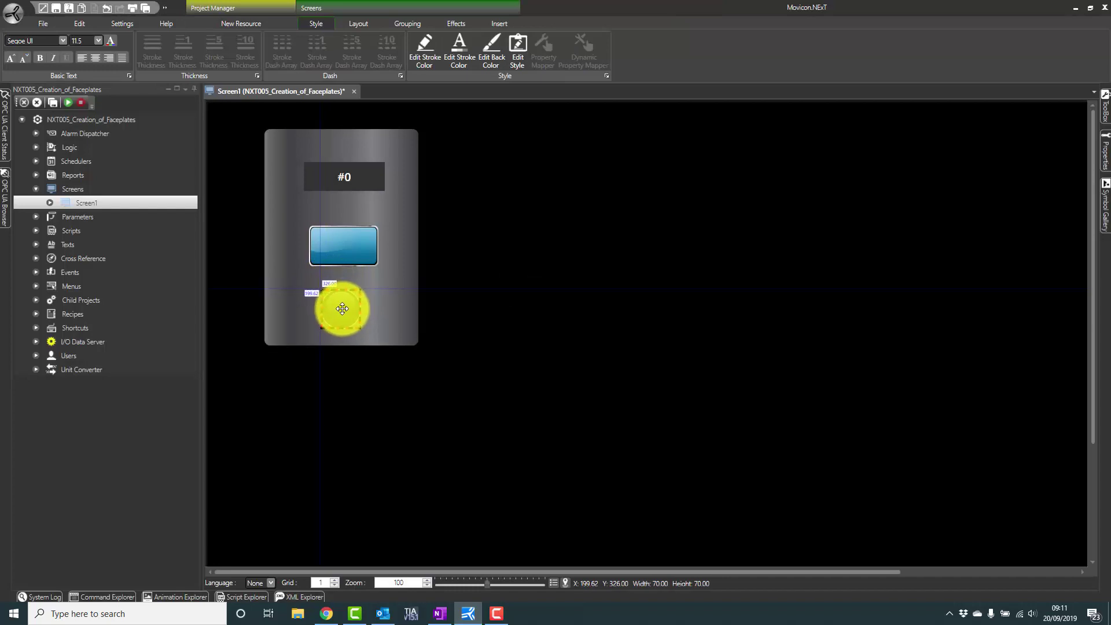
{"action": "left_click", "coordinate": [466, 275]}
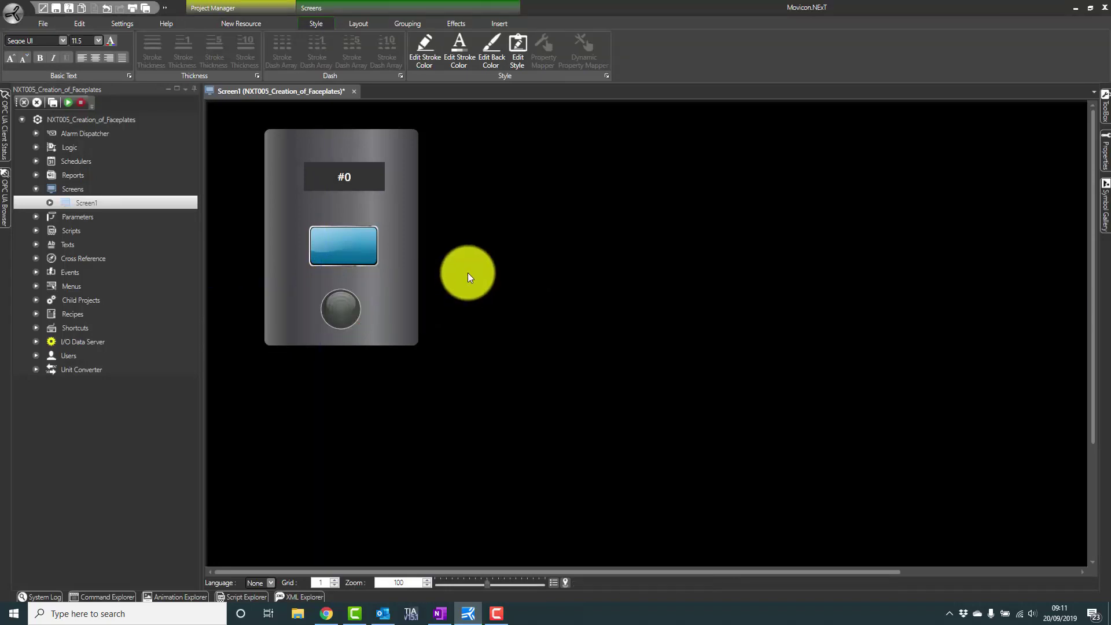
{"action": "key", "text": "ctrl+s"}
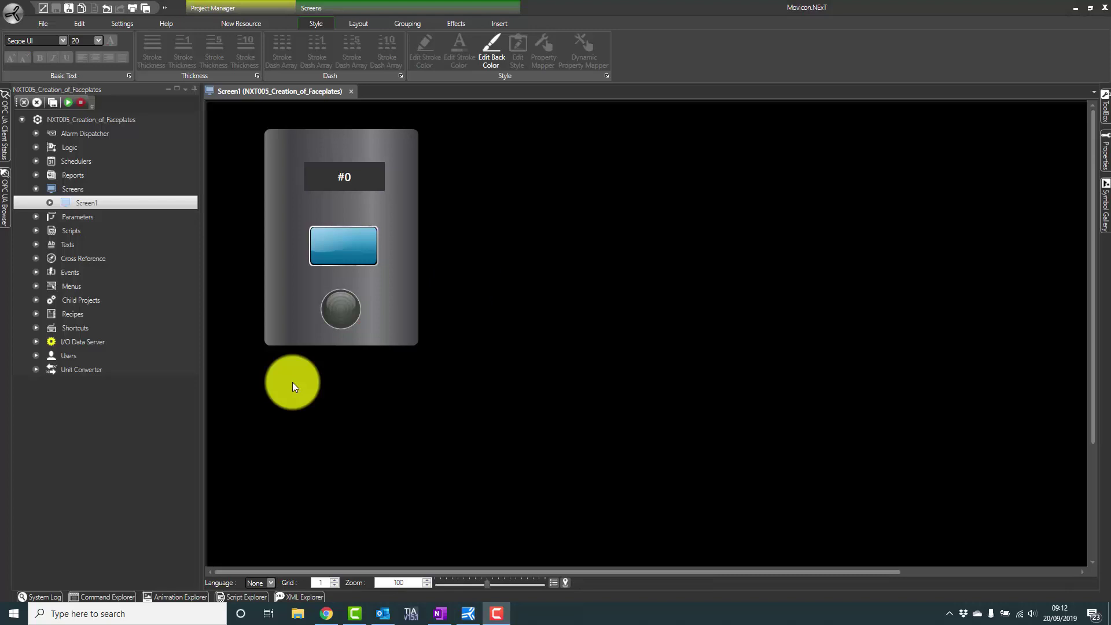
Step: Bind the #0 numeric display's Tag property to Panel1 > VarDisp
{"action": "left_click", "coordinate": [357, 181]}
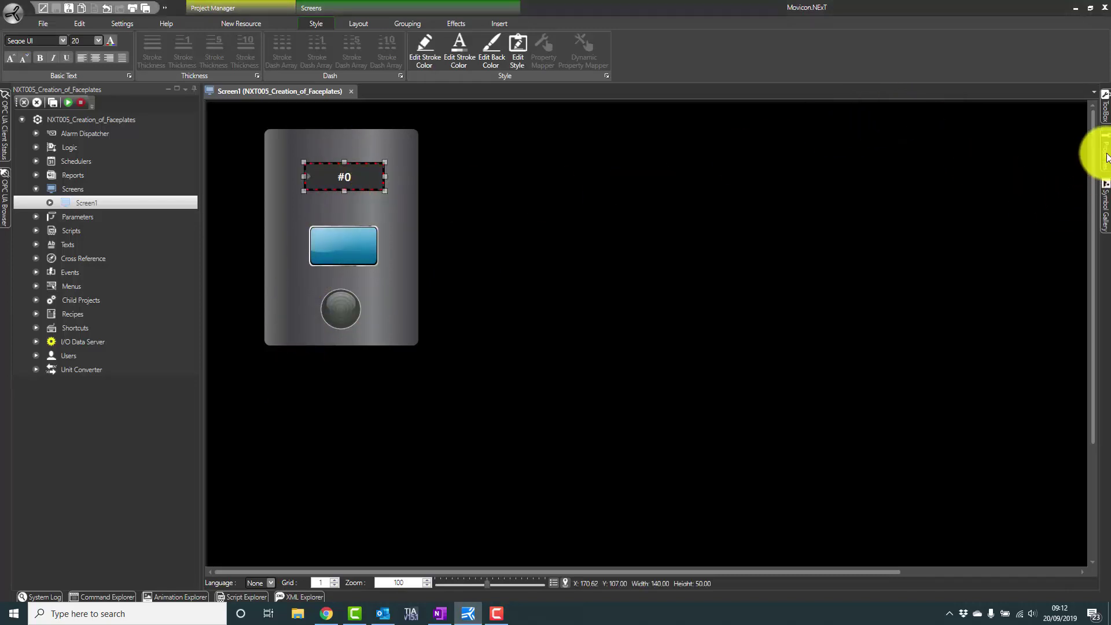
{"action": "left_click", "coordinate": [1106, 158]}
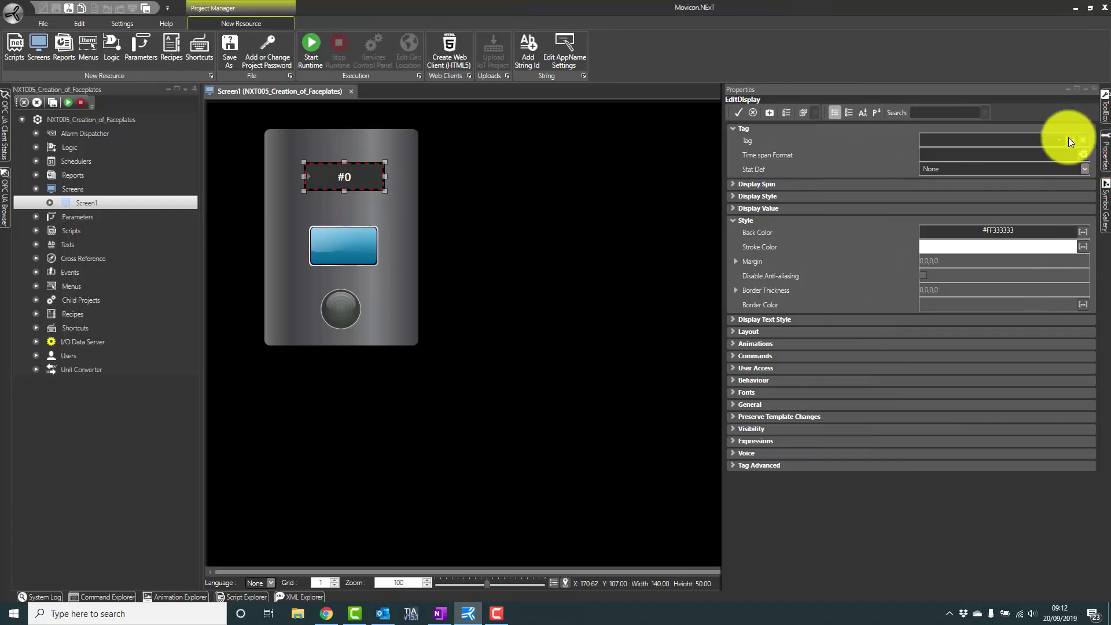
{"action": "left_click", "coordinate": [1069, 140]}
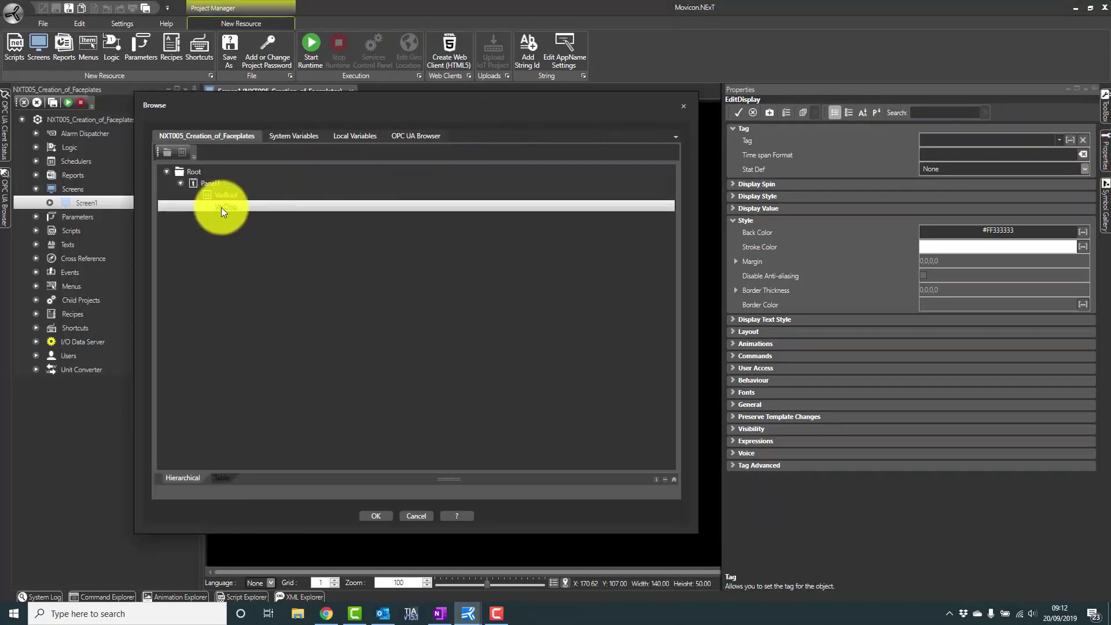
{"action": "left_click", "coordinate": [230, 206]}
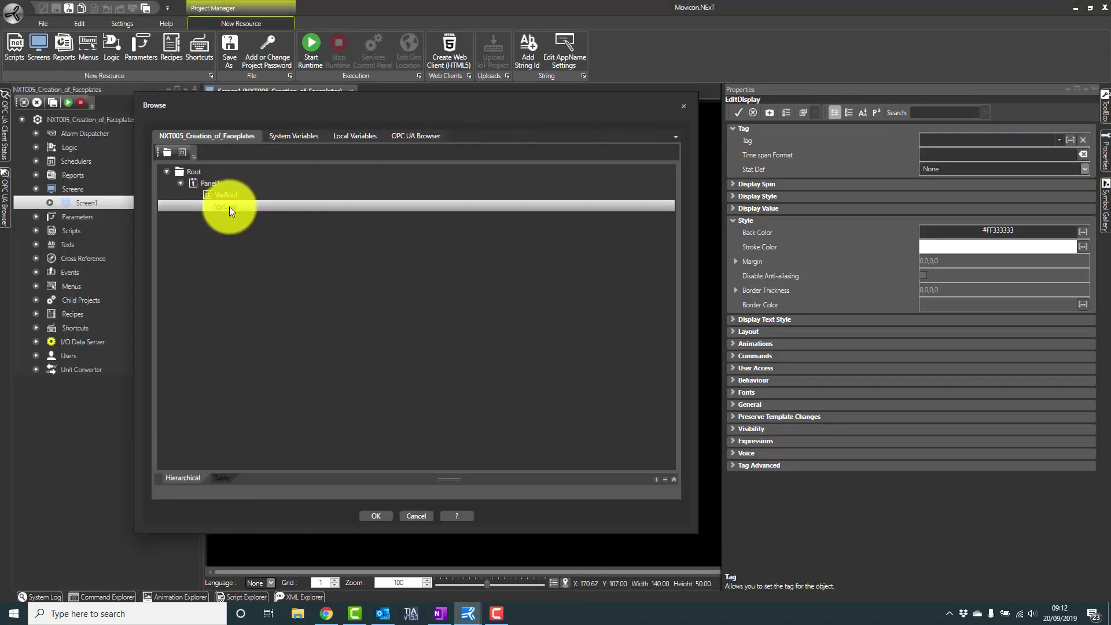
{"action": "left_click", "coordinate": [370, 512]}
{"action": "left_click", "coordinate": [357, 236]}
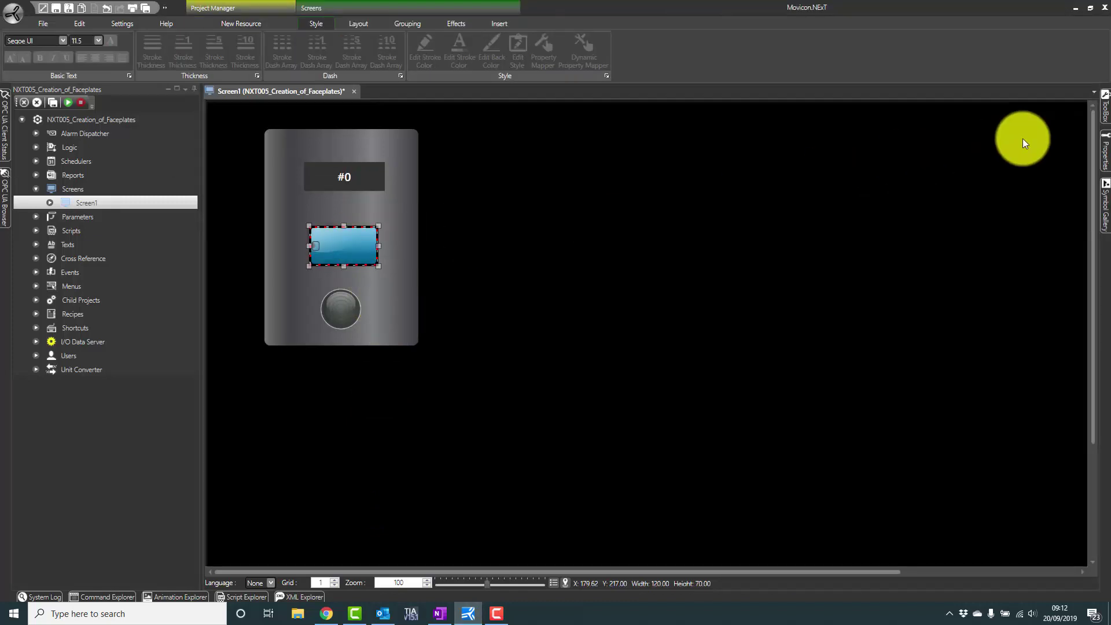
Step: Assign the Panel1 VarBool tag to the blue checkbox and to the round indicator lamp
{"action": "left_click", "coordinate": [1107, 153]}
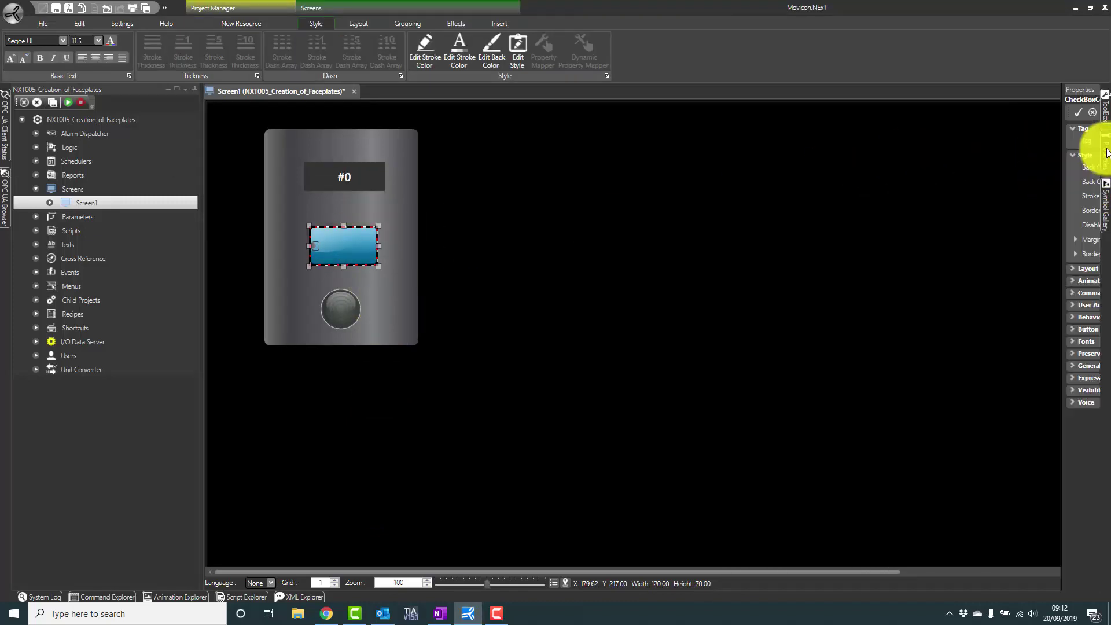
{"action": "left_click", "coordinate": [1071, 140]}
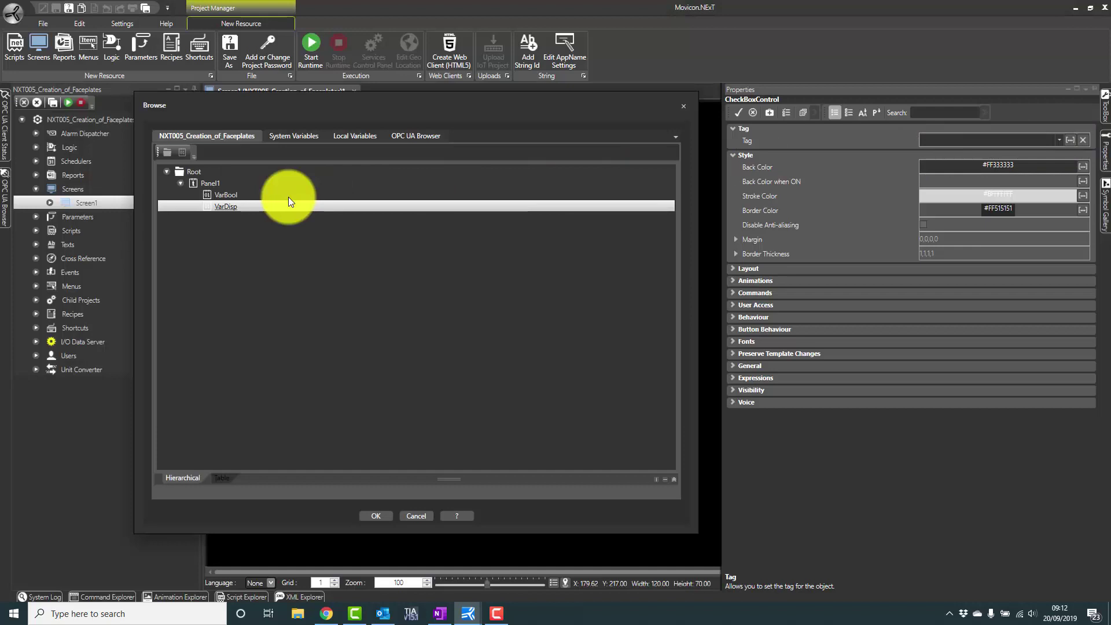
{"action": "left_click", "coordinate": [223, 197]}
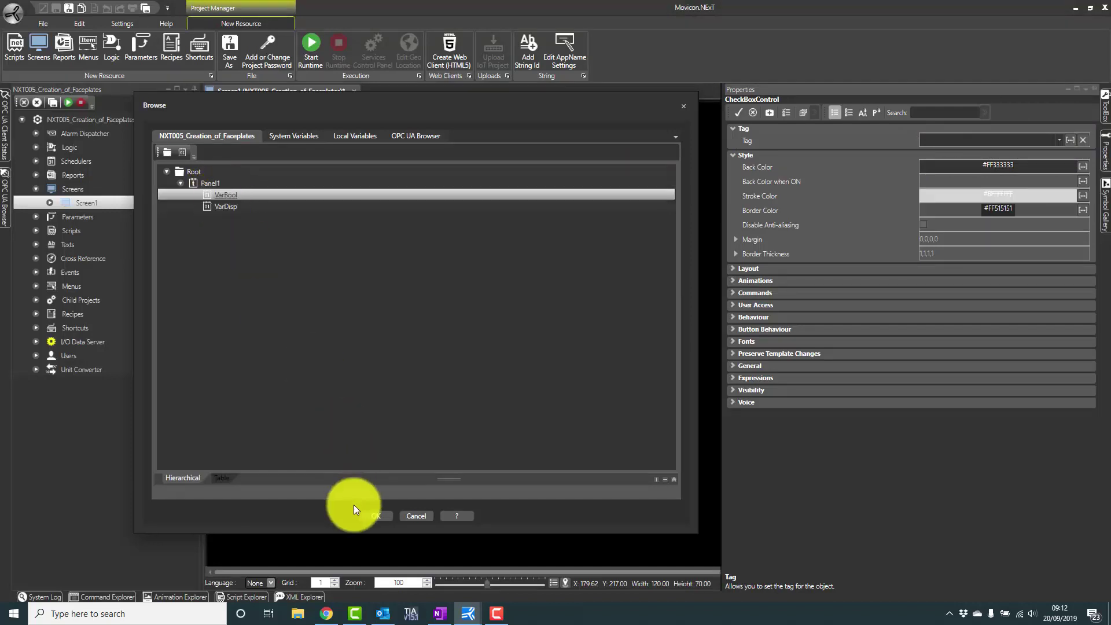
{"action": "left_click", "coordinate": [374, 514]}
{"action": "left_click", "coordinate": [330, 305]}
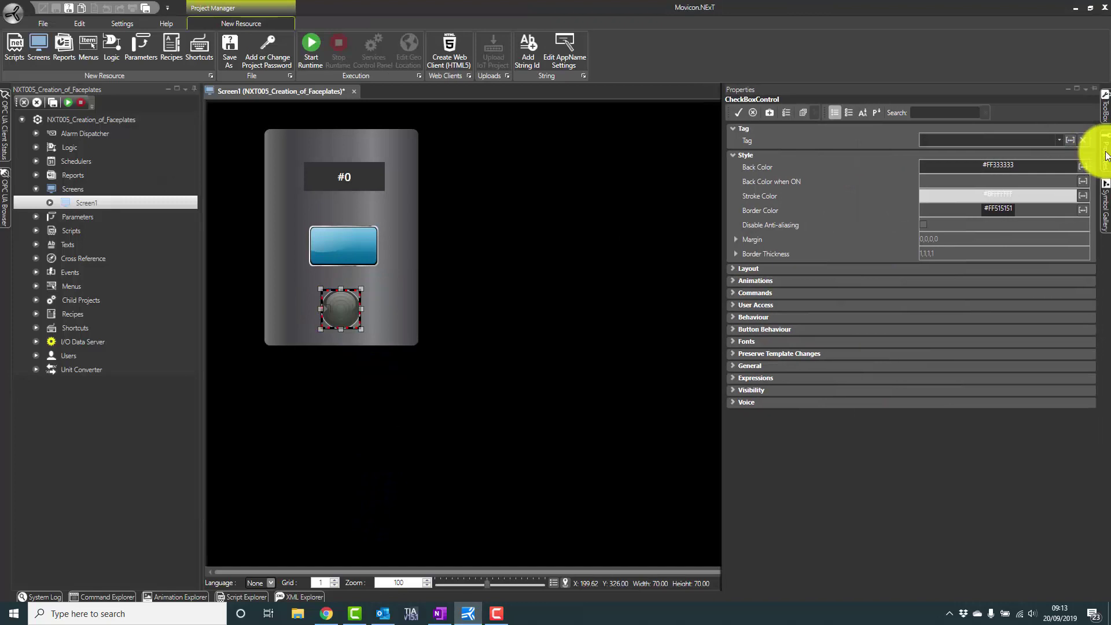
{"action": "left_click", "coordinate": [1070, 140]}
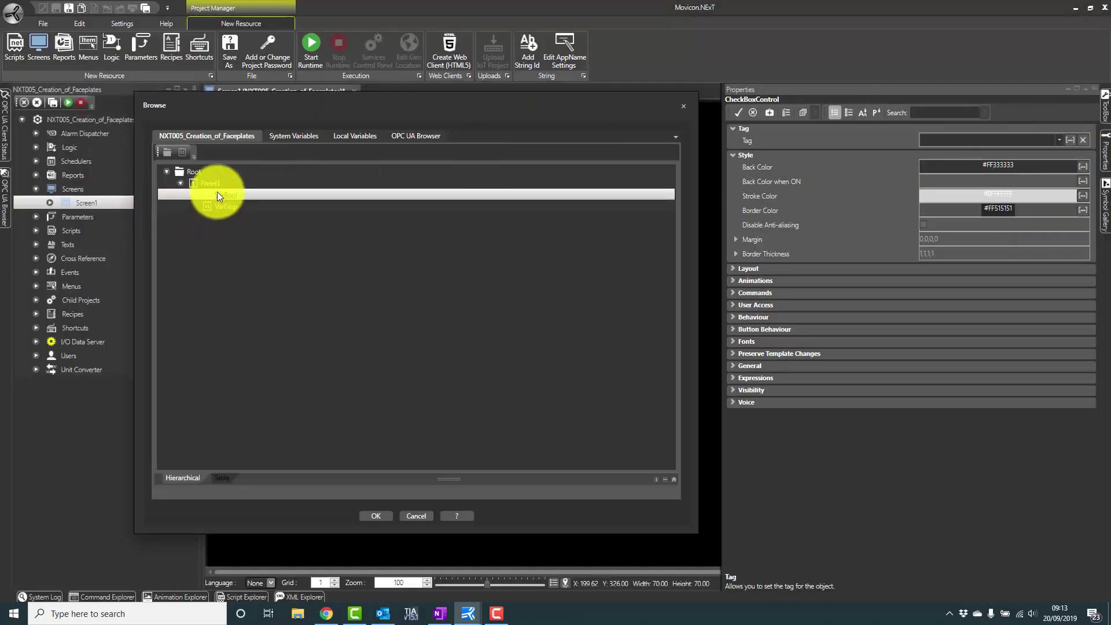
{"action": "left_click", "coordinate": [375, 516]}
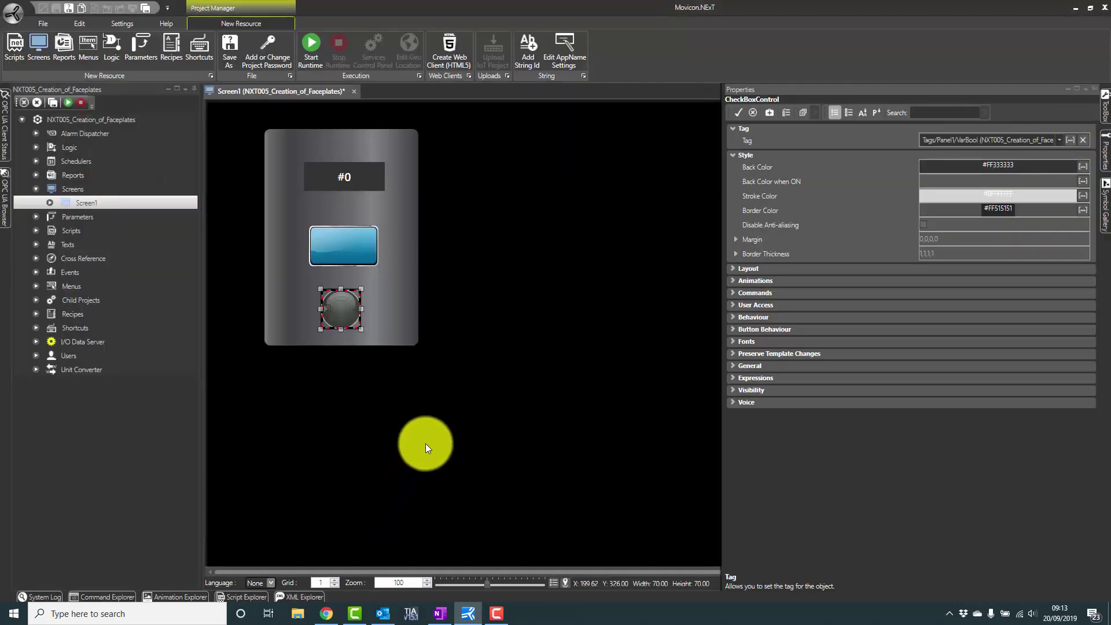
Step: Marquee-select the panel, numeric display, checkbox and indicator and group them into one object
{"action": "left_click", "coordinate": [486, 214]}
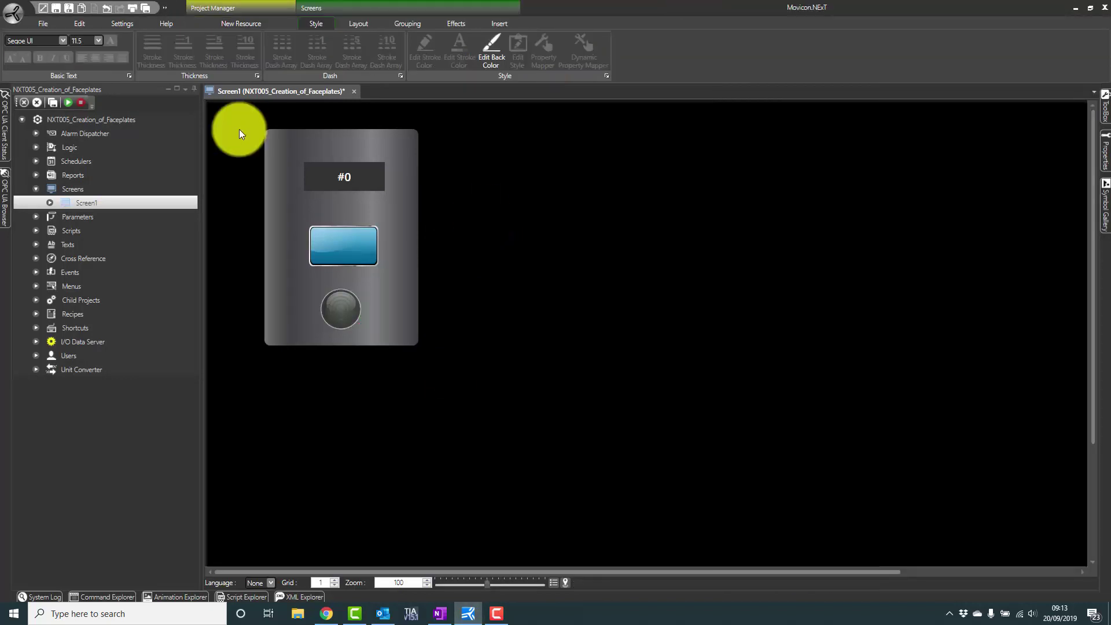
{"action": "left_click_drag", "start_coordinate": [240, 117], "coordinate": [498, 405]}
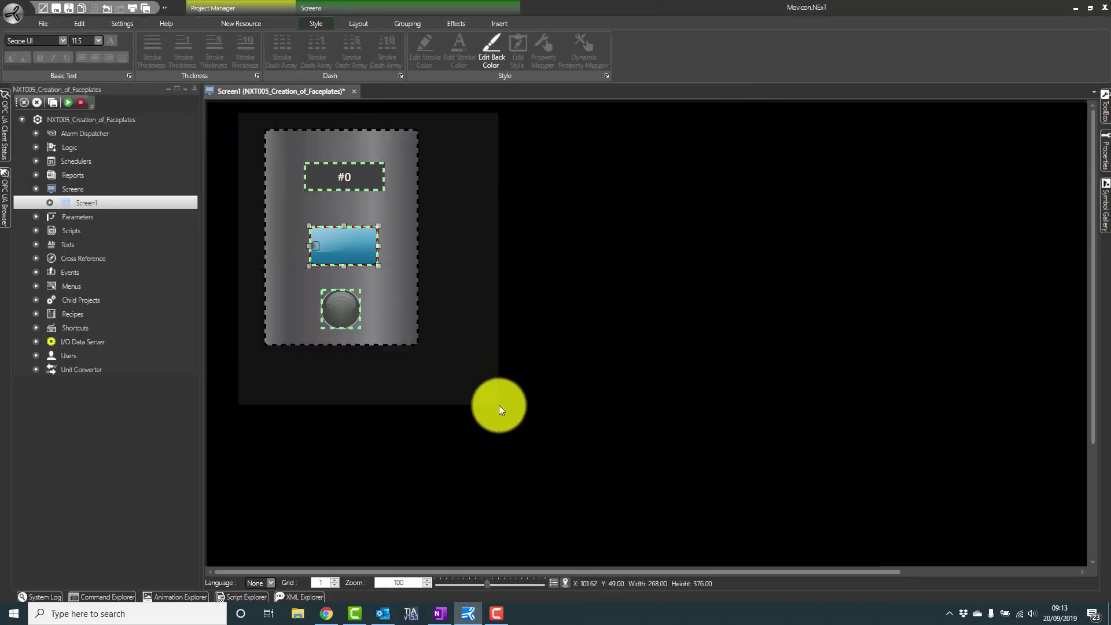
{"action": "left_click", "coordinate": [412, 26]}
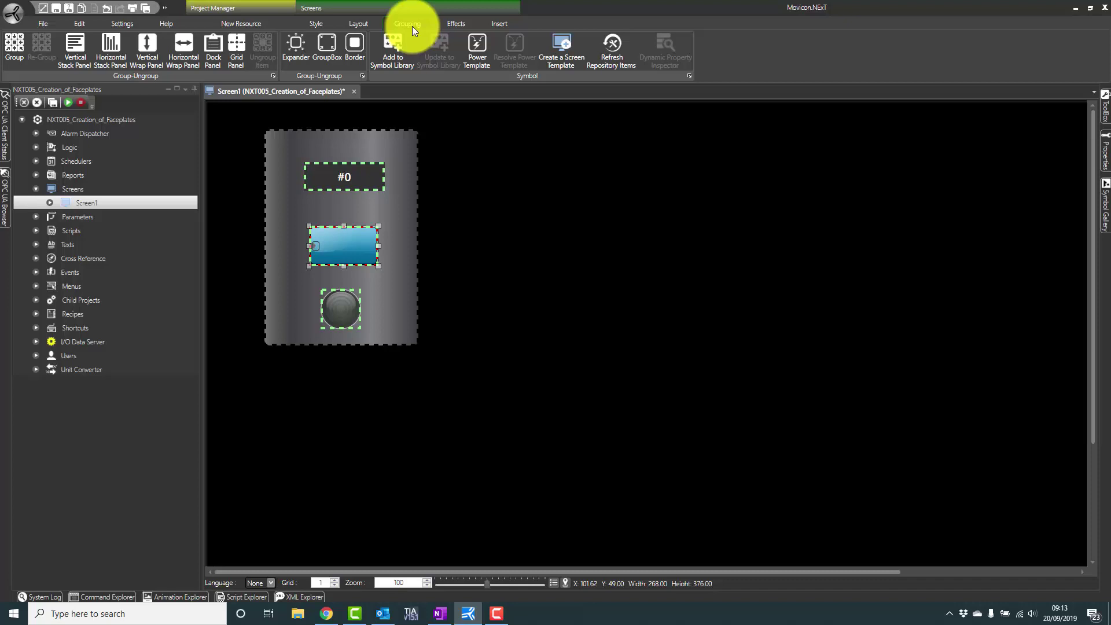
{"action": "left_click", "coordinate": [15, 47]}
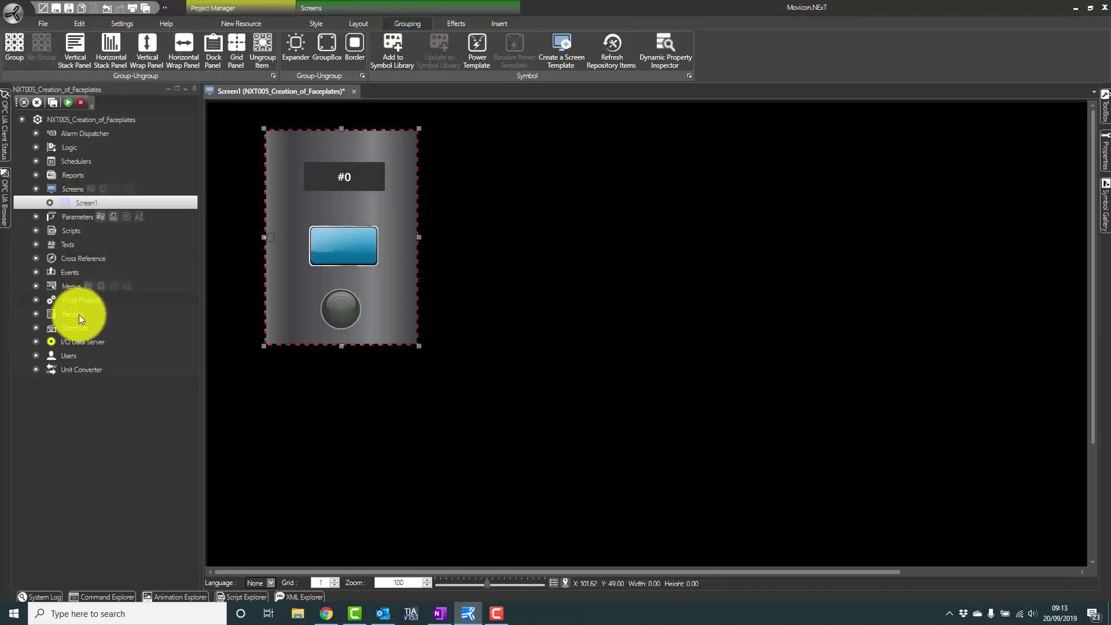
Step: Start the I/O Data Server from its Settings page, then return to Screen1
{"action": "double_click", "coordinate": [79, 341]}
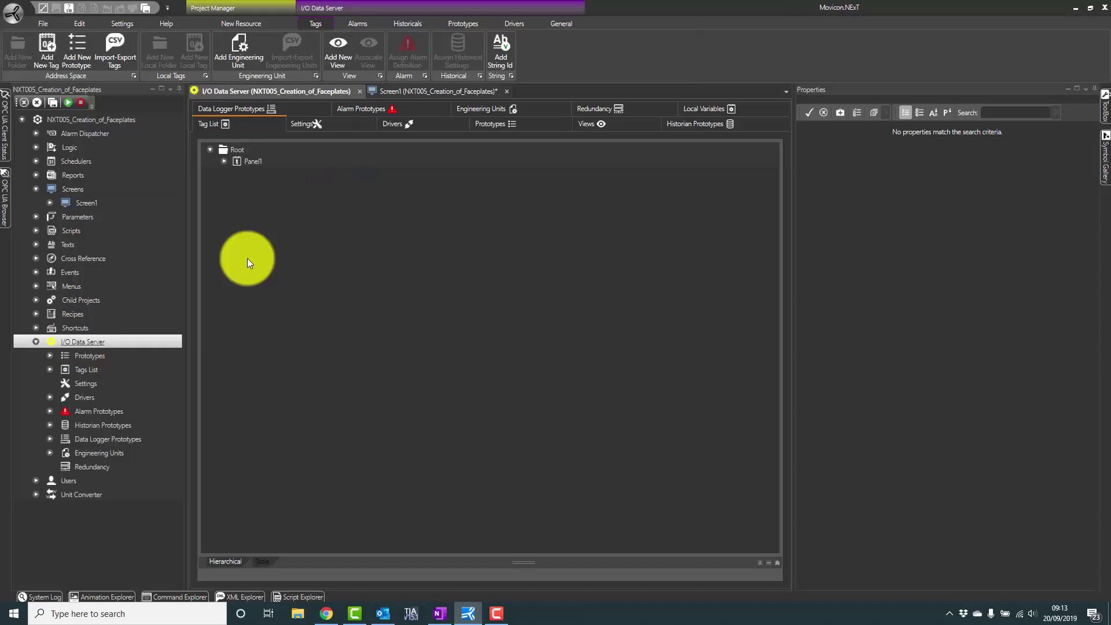
{"action": "left_click", "coordinate": [335, 124]}
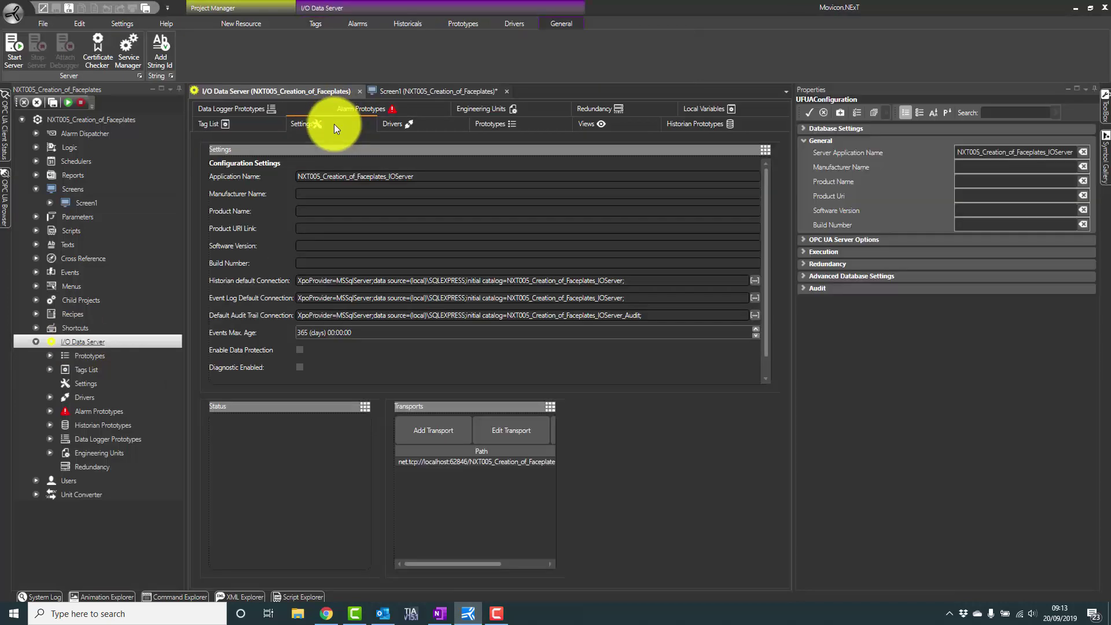
{"action": "left_click", "coordinate": [16, 53]}
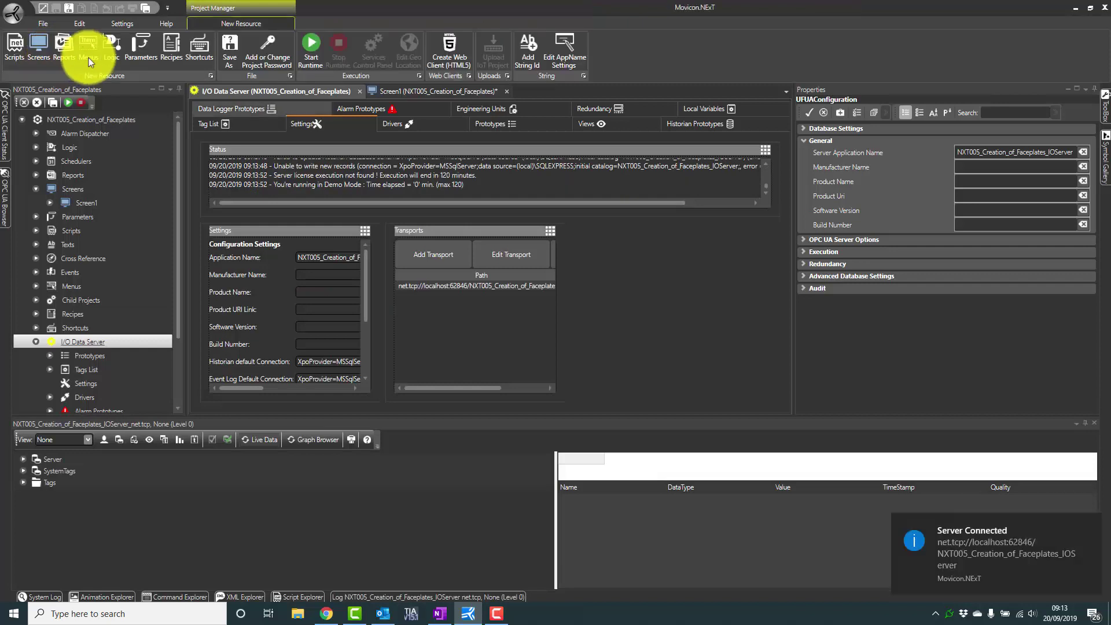
{"action": "left_click", "coordinate": [434, 90]}
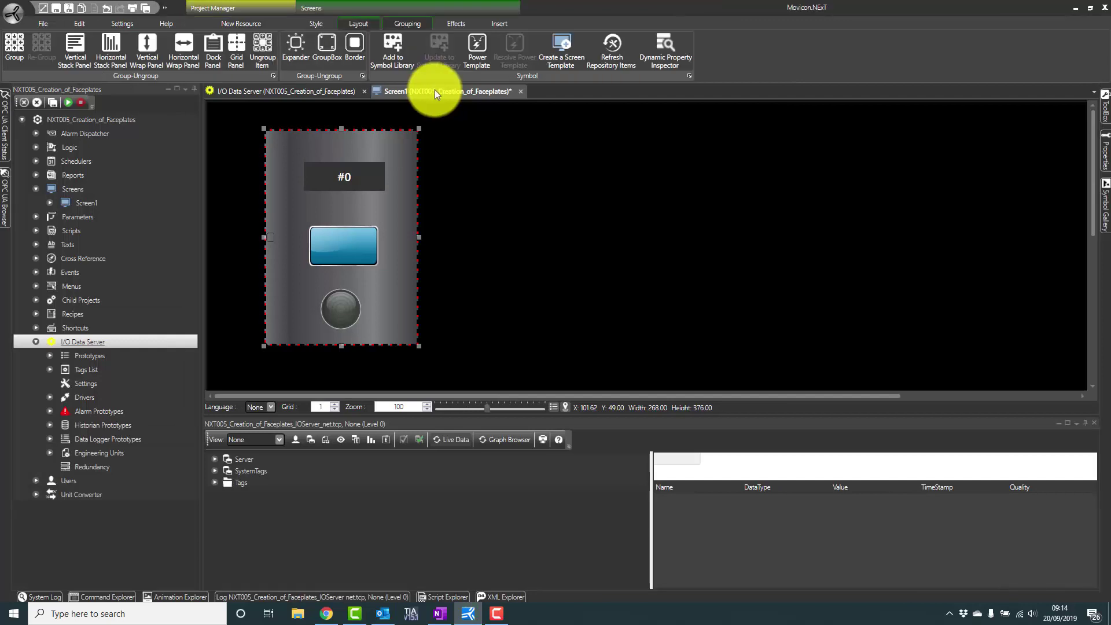
Step: Convert the grouped faceplate into a Power Template and dismiss the Data Type summary
{"action": "left_click", "coordinate": [482, 55]}
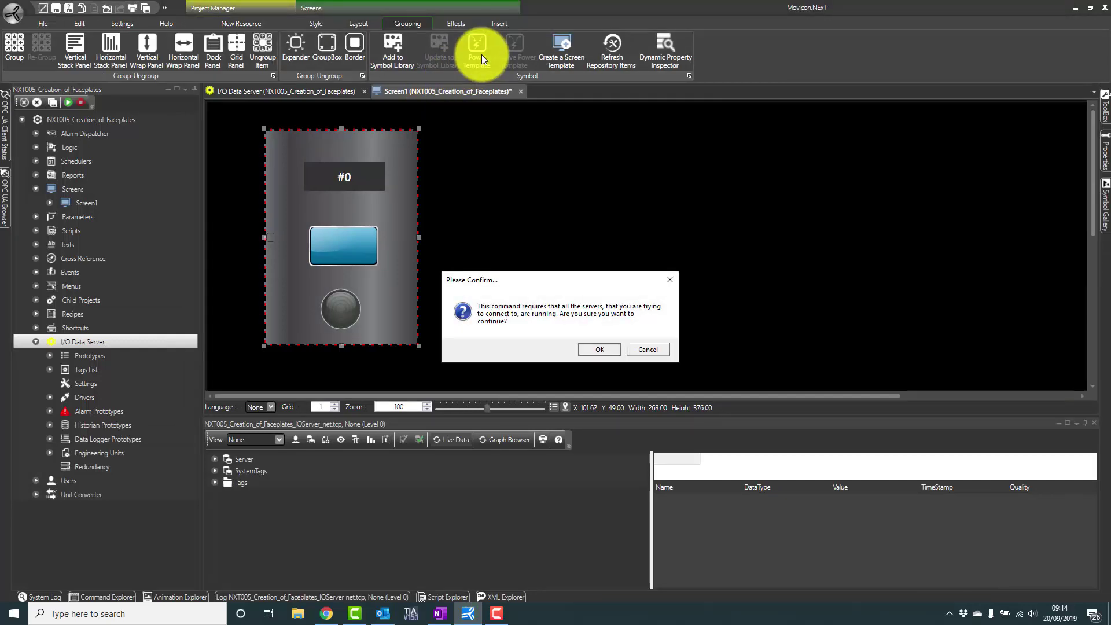
{"action": "left_click", "coordinate": [600, 348]}
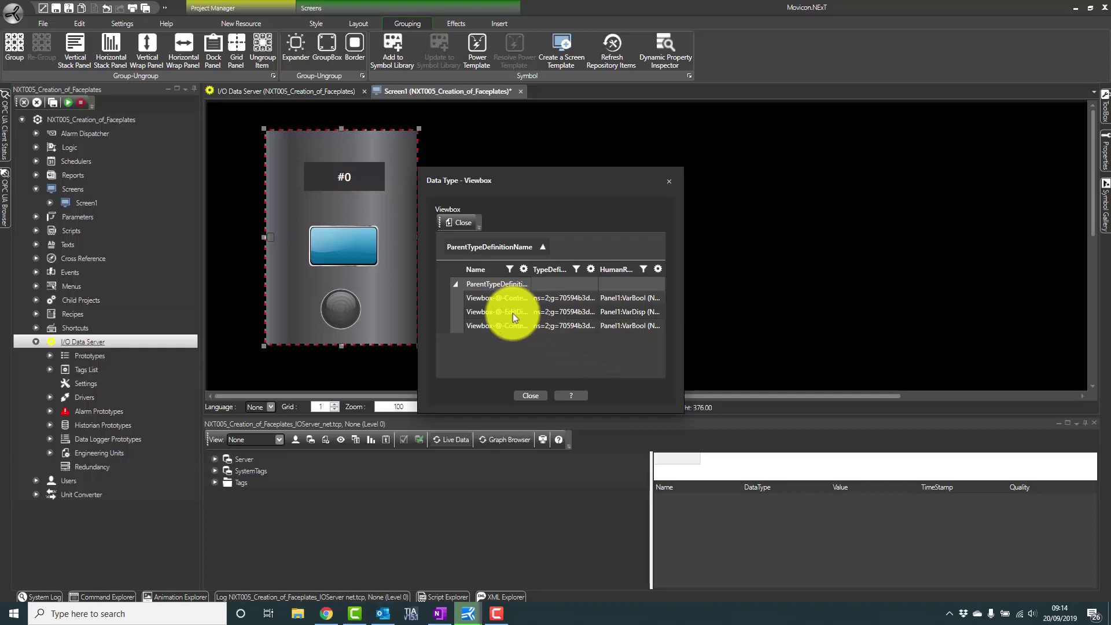
{"action": "left_click", "coordinate": [530, 397]}
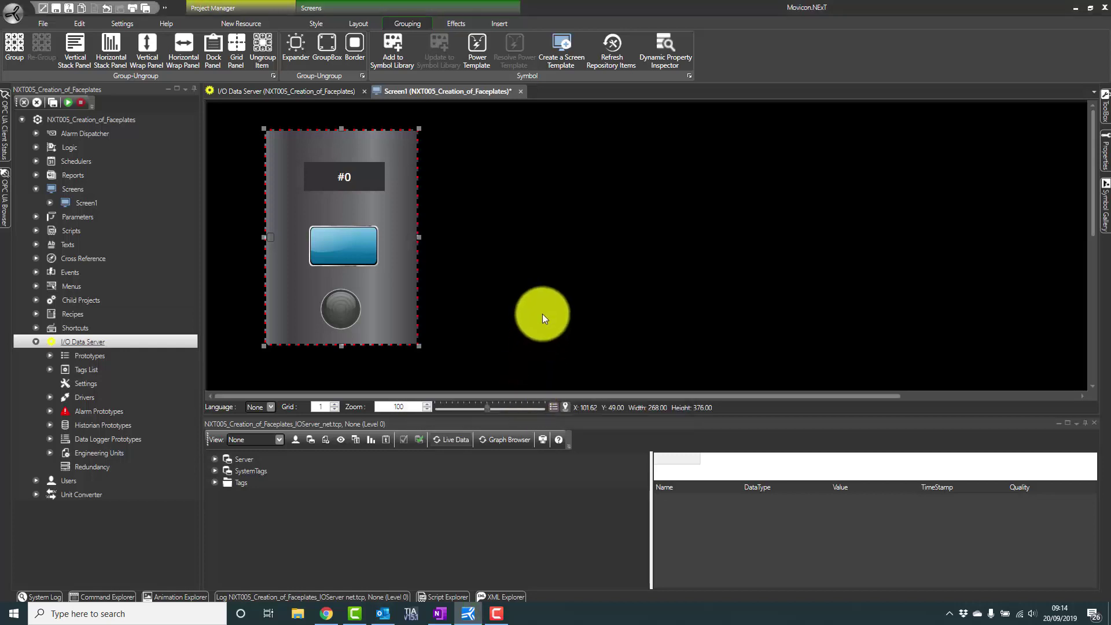
{"action": "left_click", "coordinate": [306, 93]}
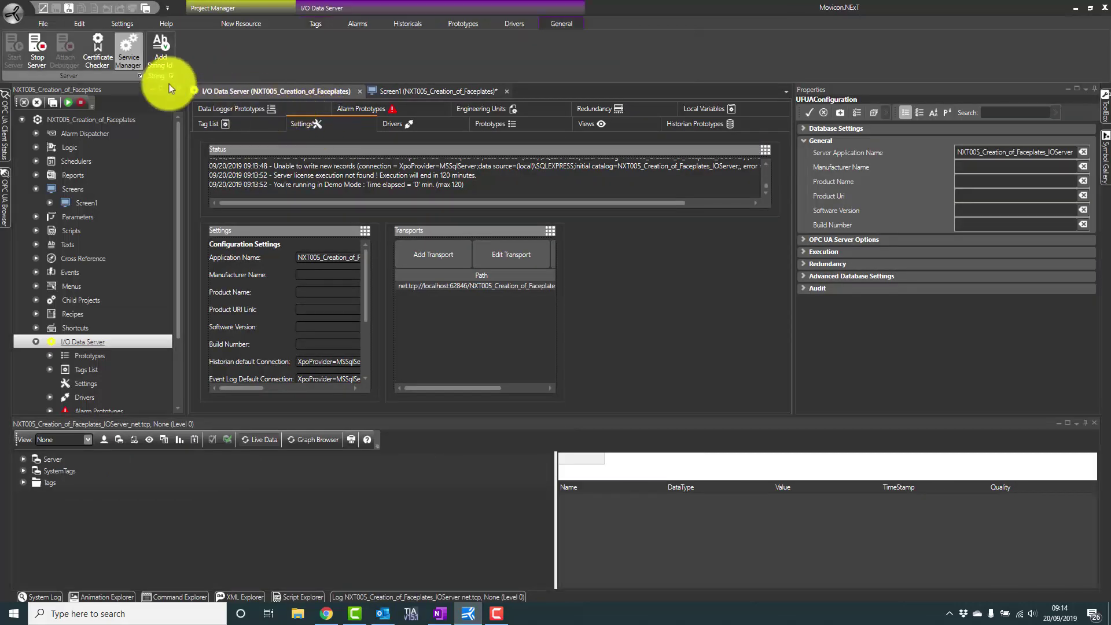
Step: Stop the I/O Data Server and go back to the Screen1 designer
{"action": "left_click", "coordinate": [32, 51]}
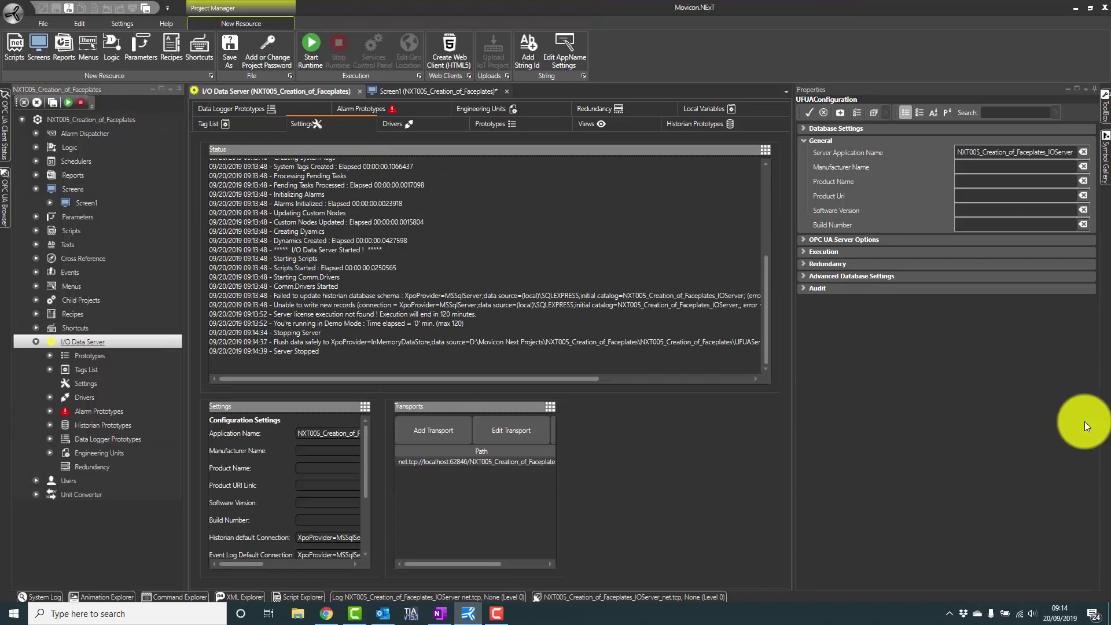
{"action": "left_click", "coordinate": [440, 93]}
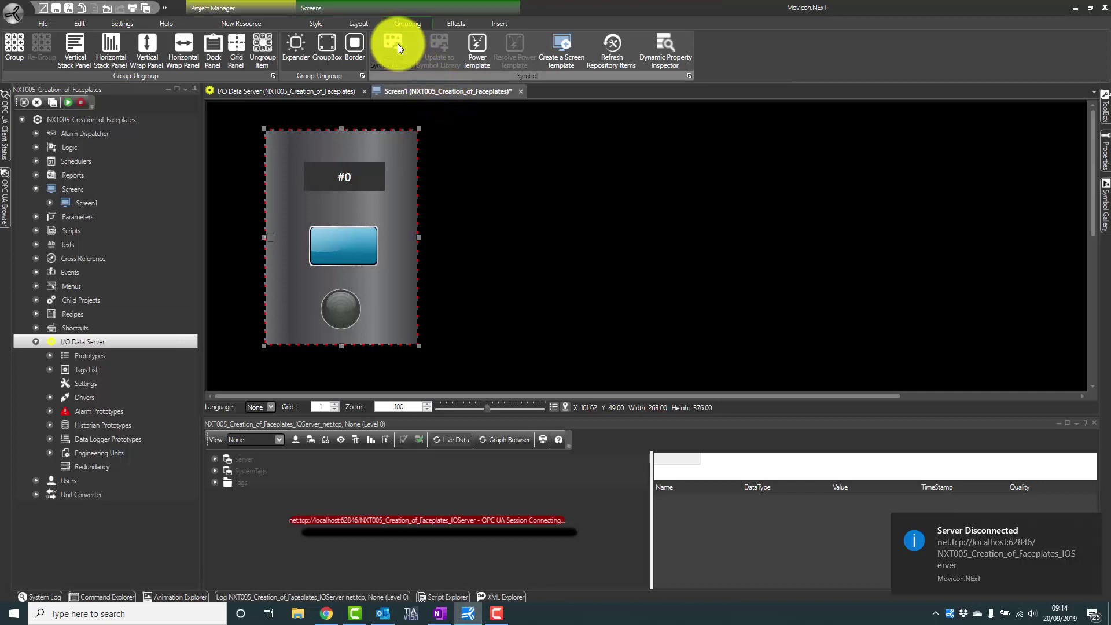
Step: Save the grouped faceplate into the My Symbols library folder
{"action": "left_click", "coordinate": [398, 44]}
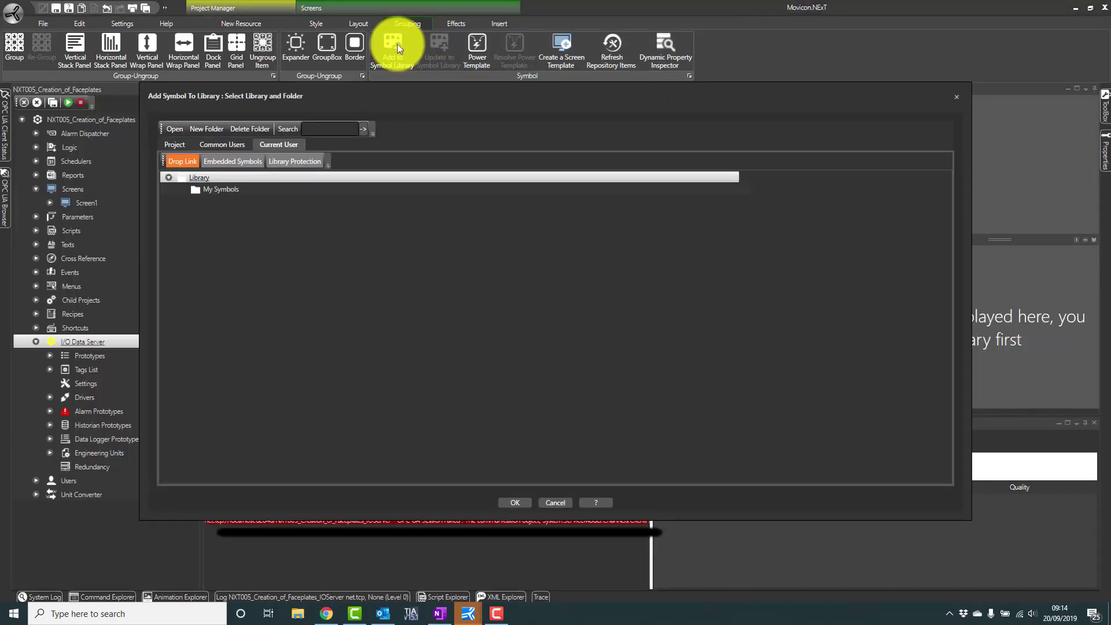
{"action": "left_click", "coordinate": [219, 189]}
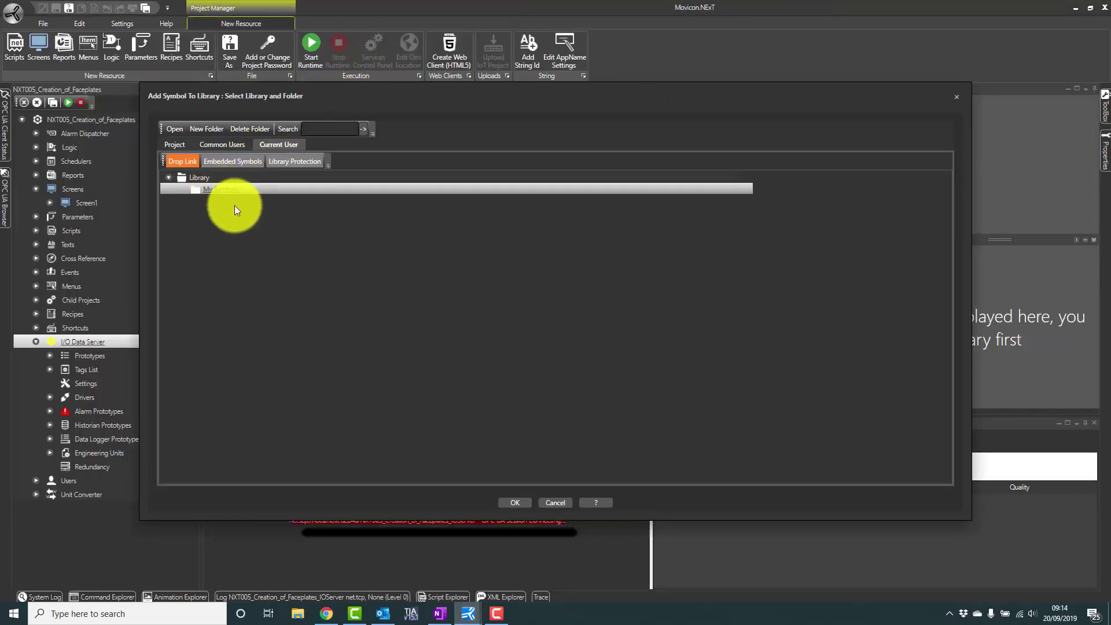
{"action": "left_click", "coordinate": [517, 502]}
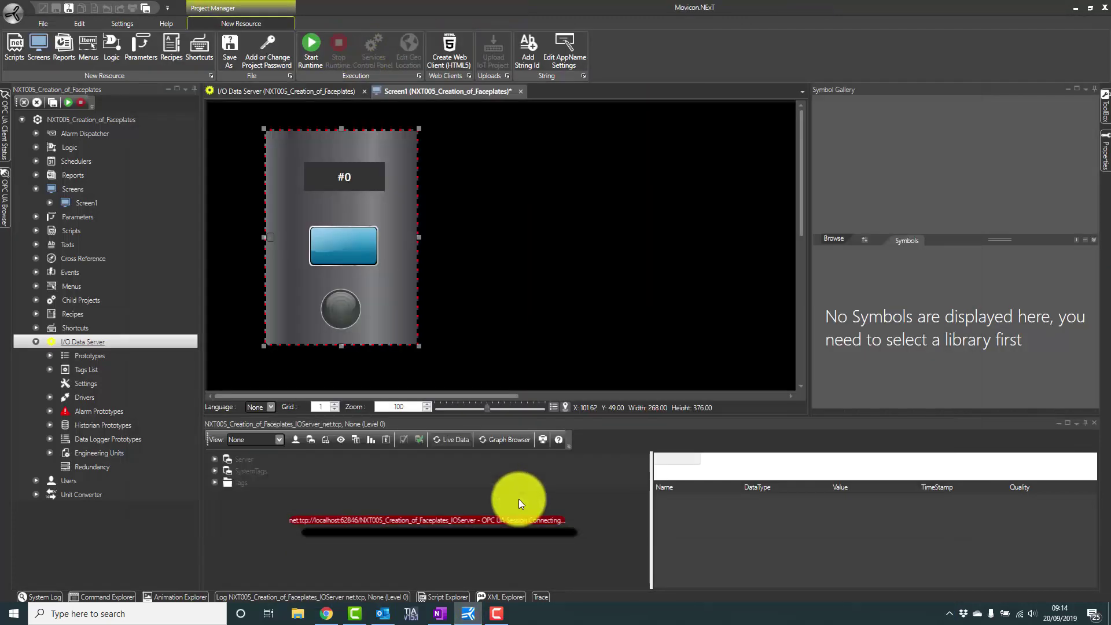
Step: Drag a second faceplate from the Symbol Gallery onto Screen1, right of the first
{"action": "left_click", "coordinate": [1084, 424]}
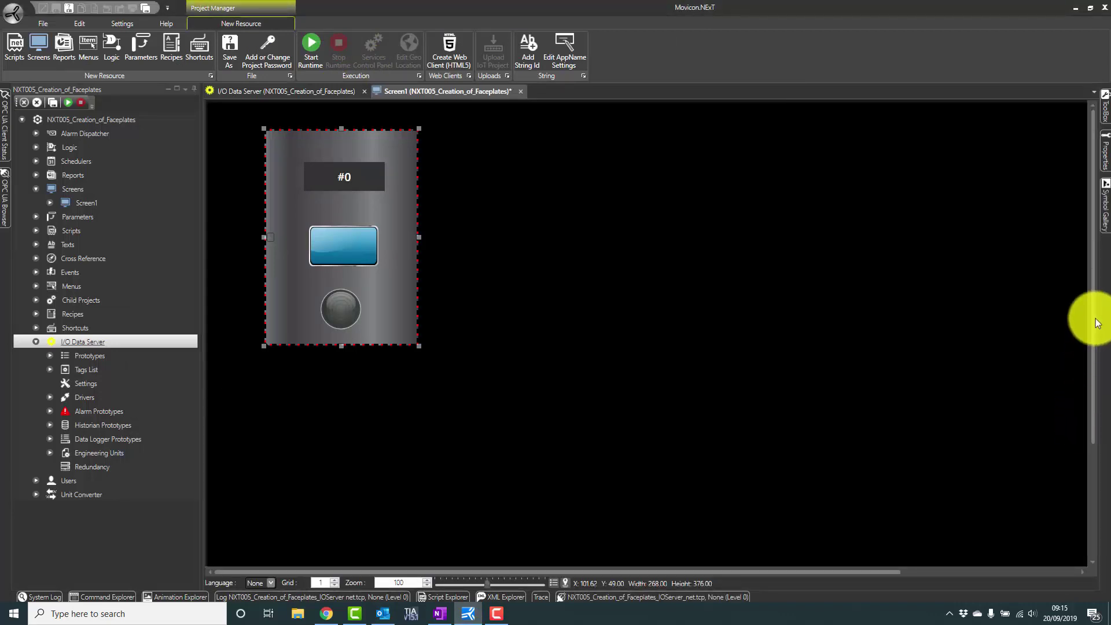
{"action": "left_click", "coordinate": [1105, 214]}
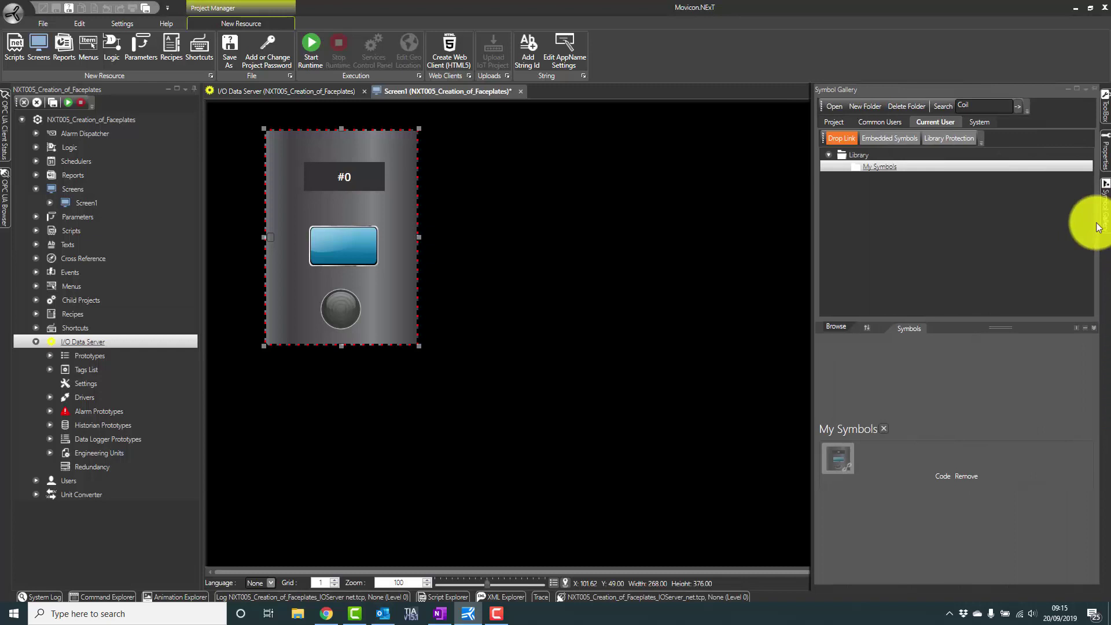
{"action": "left_click_drag", "start_coordinate": [685, 345], "coordinate": [543, 192]}
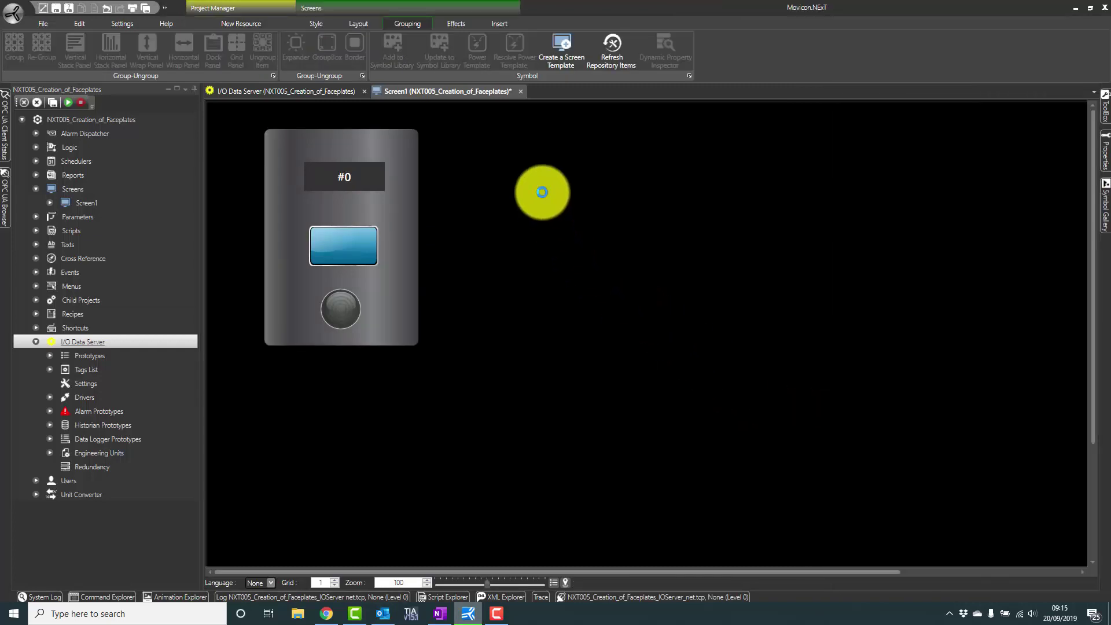
{"action": "left_click_drag", "start_coordinate": [651, 231], "coordinate": [644, 211]}
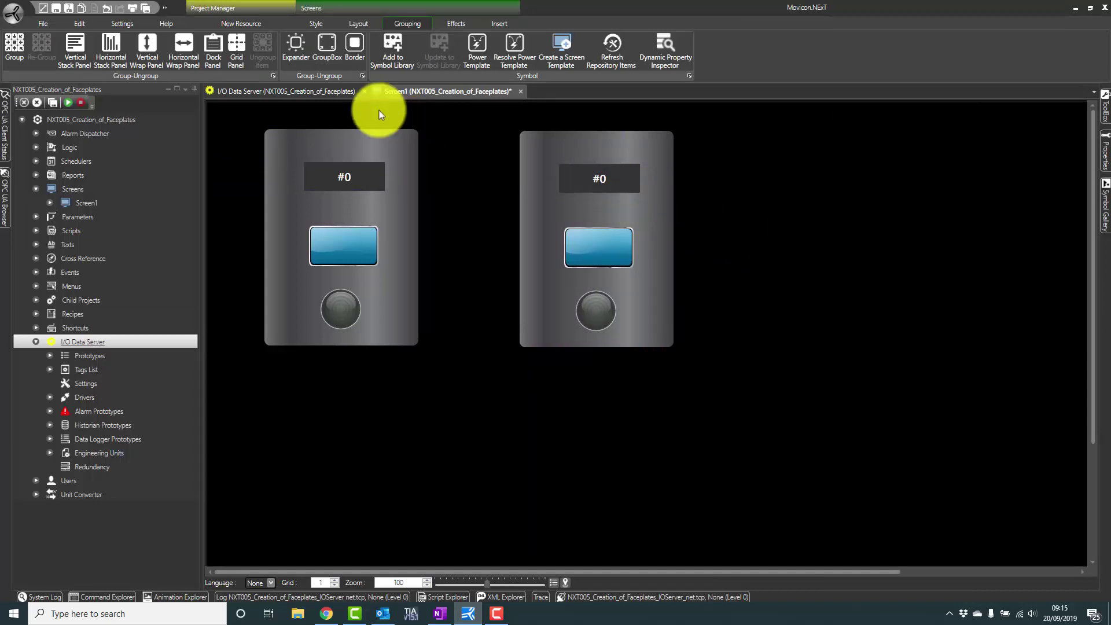
{"action": "left_click", "coordinate": [325, 91]}
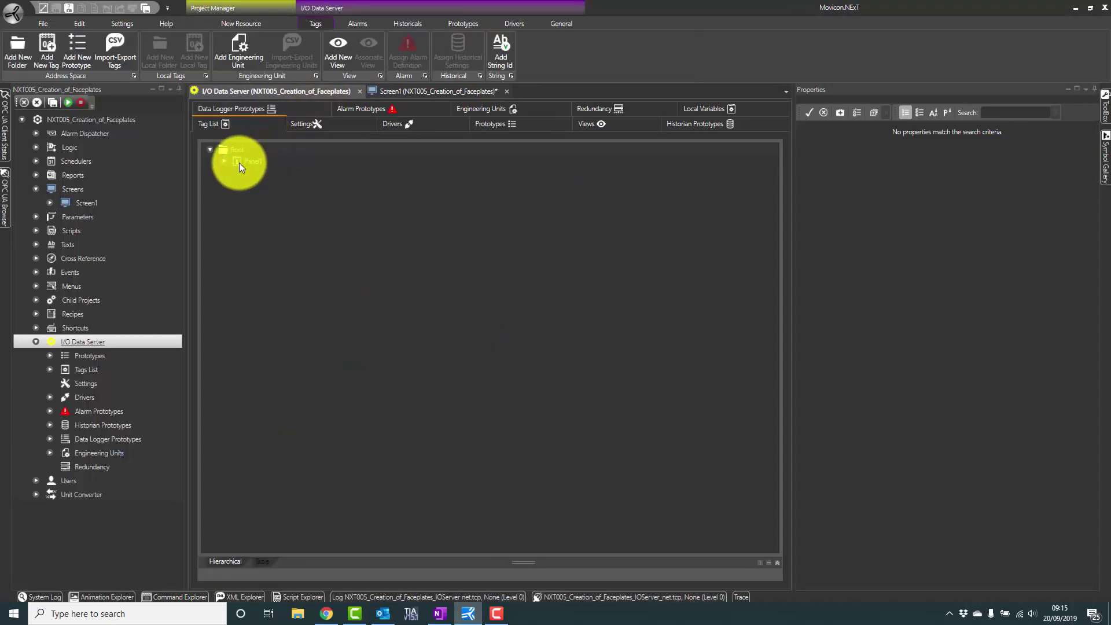
Step: Copy the Panel1 tag, paste it as Panel2 in the Tag List, and save the project
{"action": "left_click", "coordinate": [240, 162]}
{"action": "right_click", "coordinate": [241, 162]}
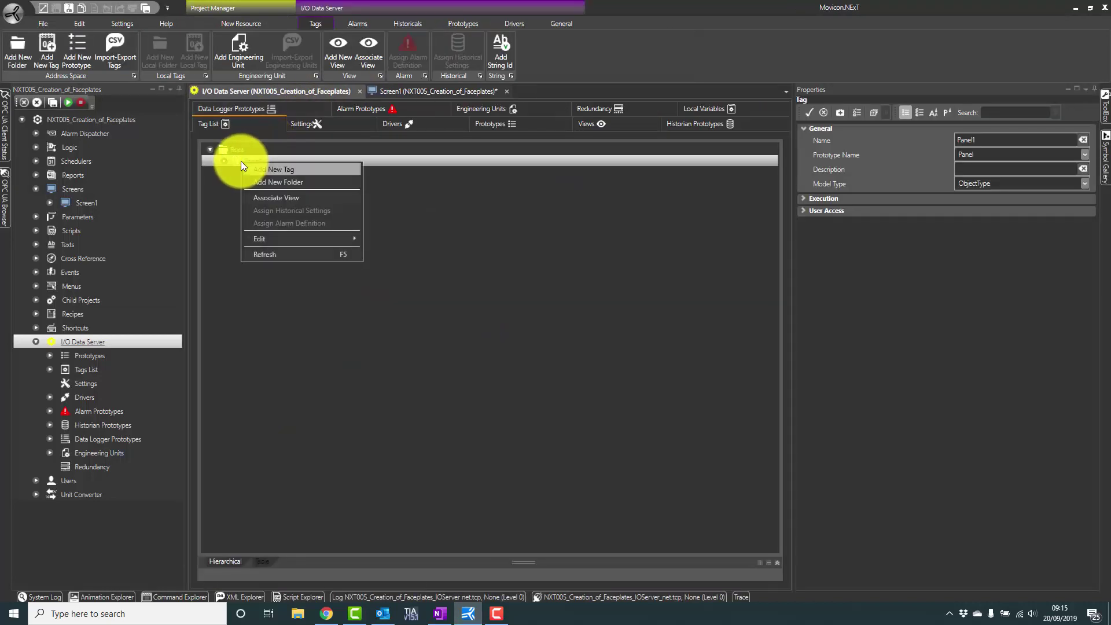
{"action": "mouse_move", "coordinate": [356, 238]}
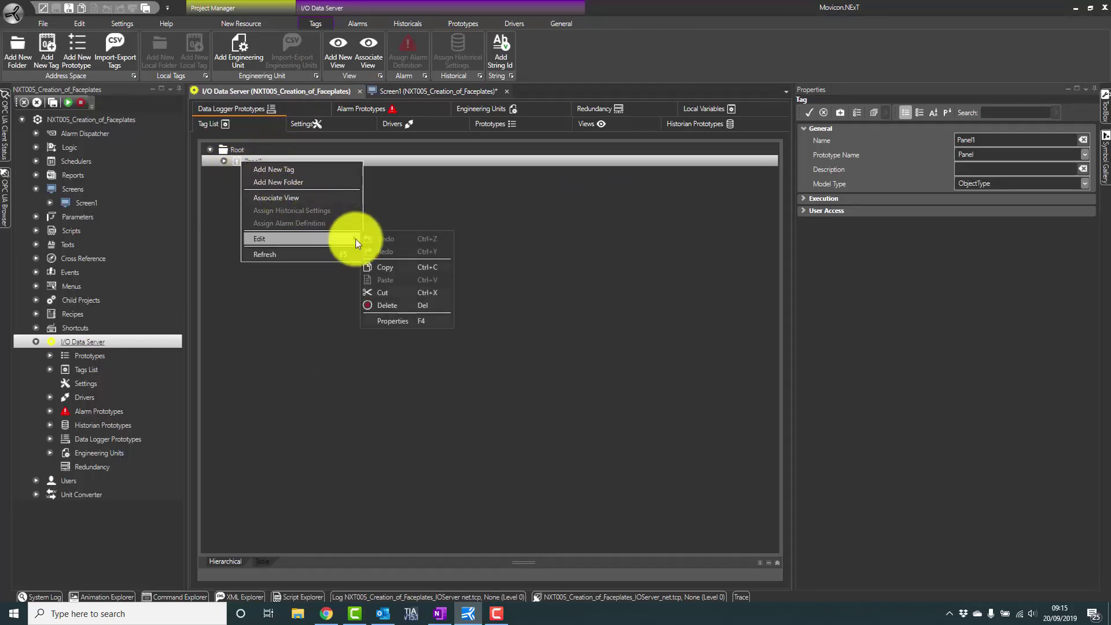
{"action": "left_click", "coordinate": [398, 267]}
{"action": "right_click", "coordinate": [262, 189]}
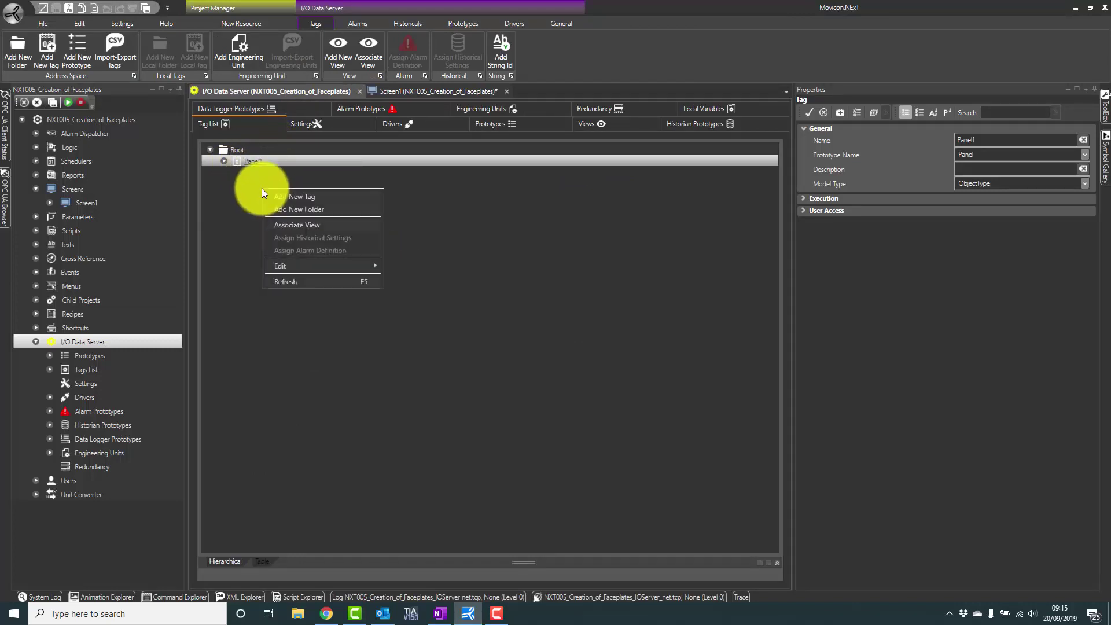
{"action": "key", "text": "Down"}
{"action": "left_click", "coordinate": [414, 305]}
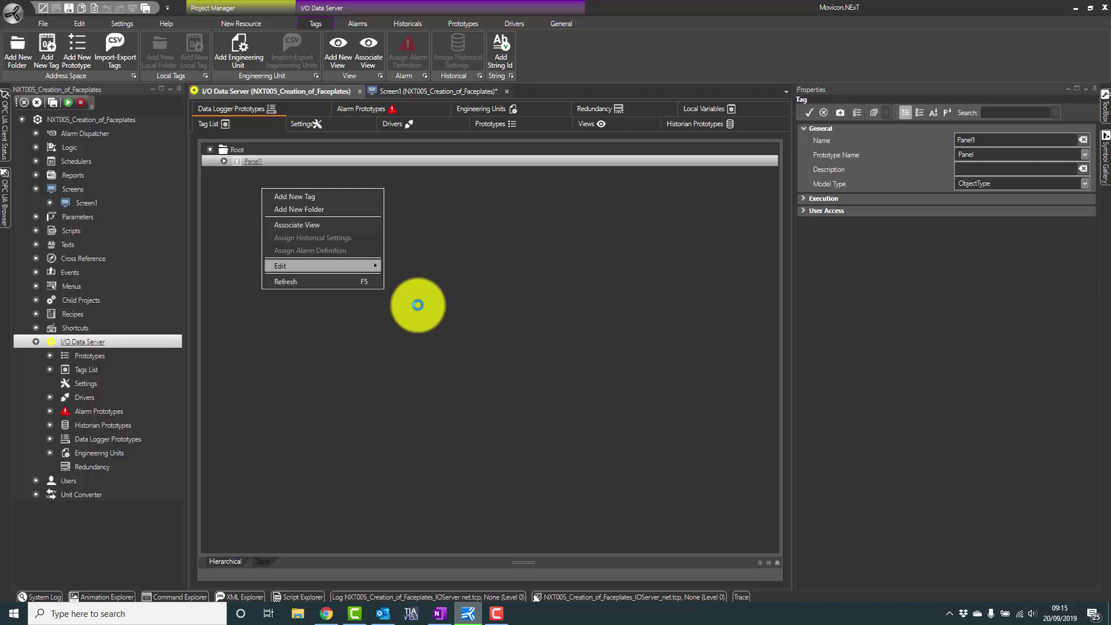
{"action": "left_click", "coordinate": [51, 103]}
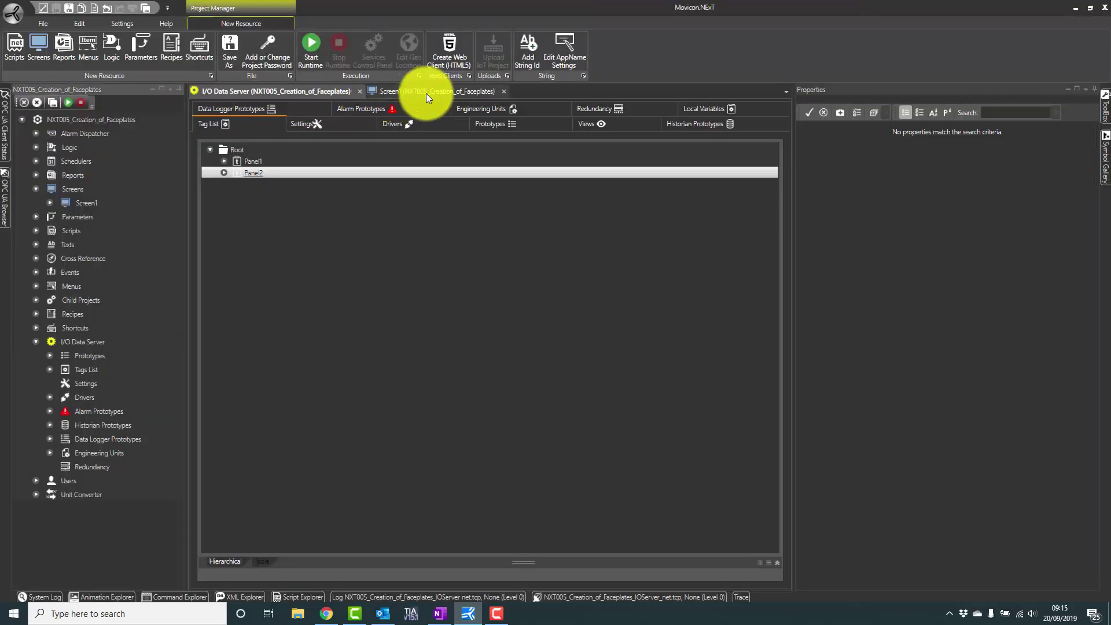
{"action": "left_click", "coordinate": [426, 92]}
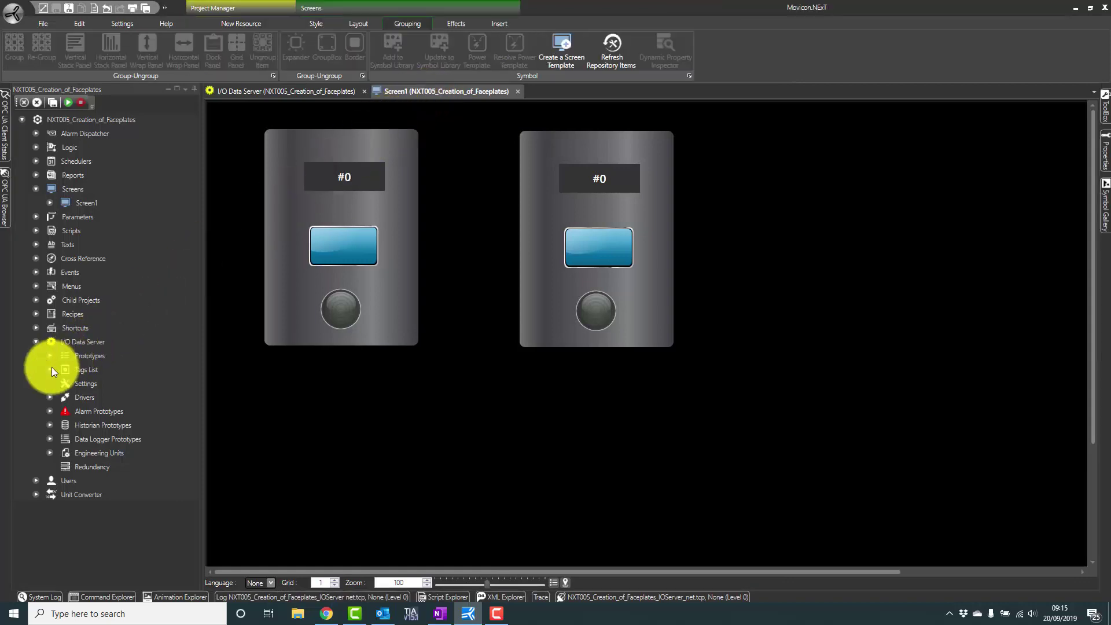
Step: Drop the Panel2 tag from the project's Tags List onto the right faceplate
{"action": "left_click", "coordinate": [52, 370]}
{"action": "left_click", "coordinate": [95, 397]}
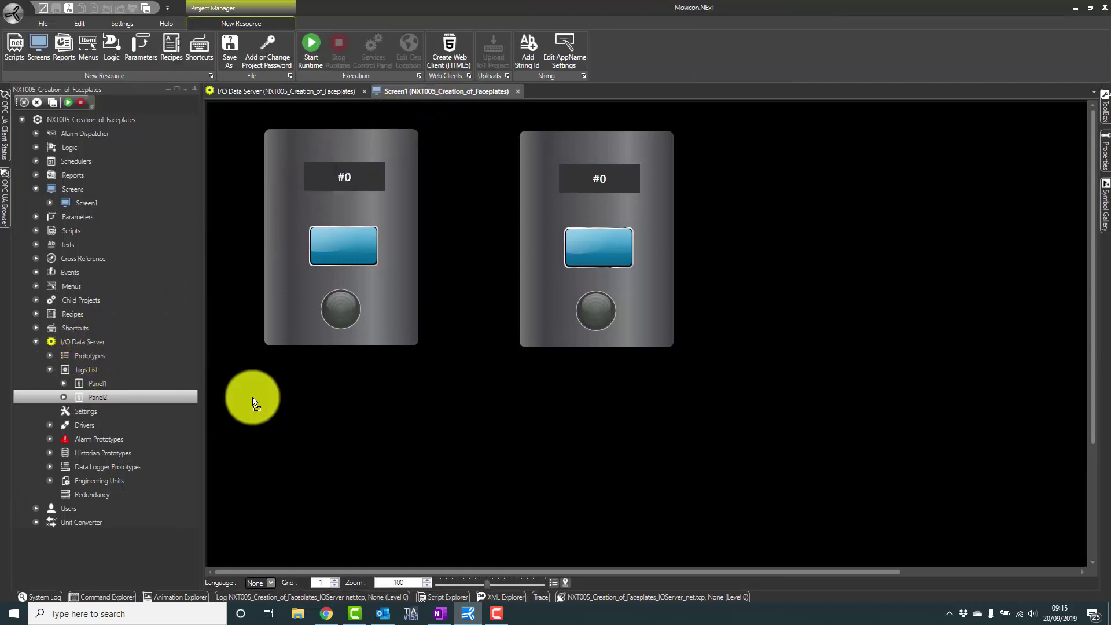
{"action": "left_click", "coordinate": [608, 253]}
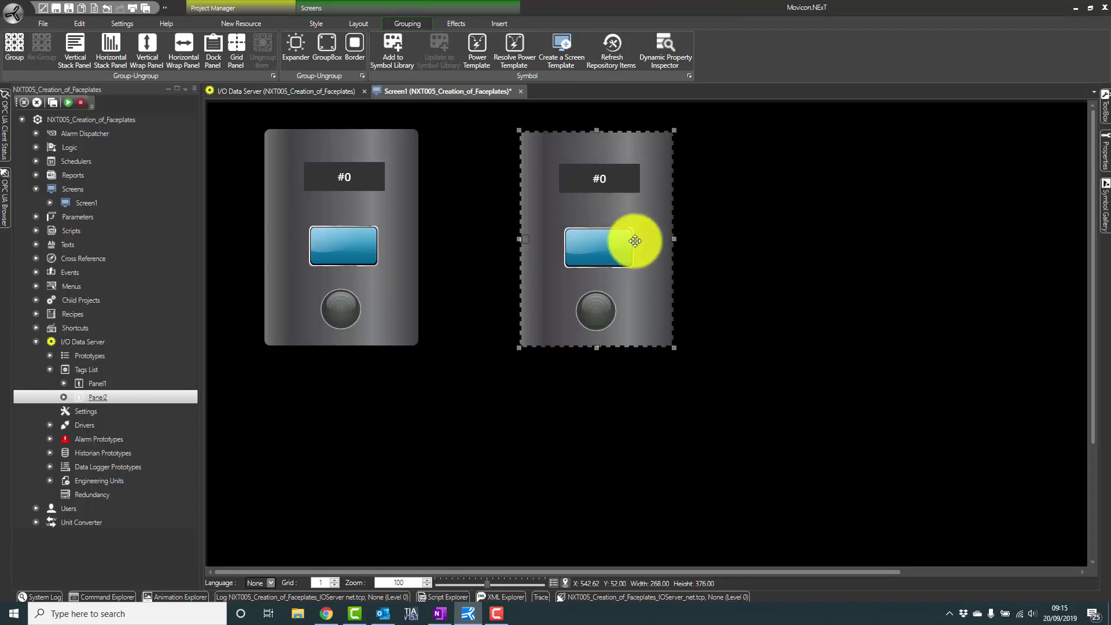
{"action": "left_click", "coordinate": [635, 241]}
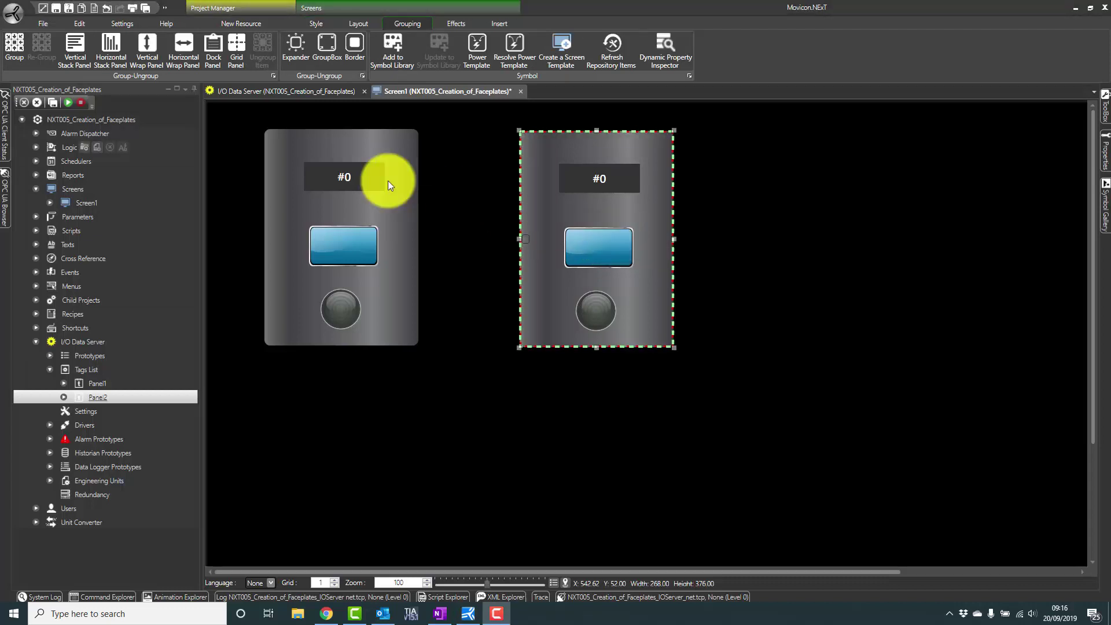
Step: Save and start runtime, then toggle the left lamp on and the right lamp on and off
{"action": "left_click", "coordinate": [68, 102]}
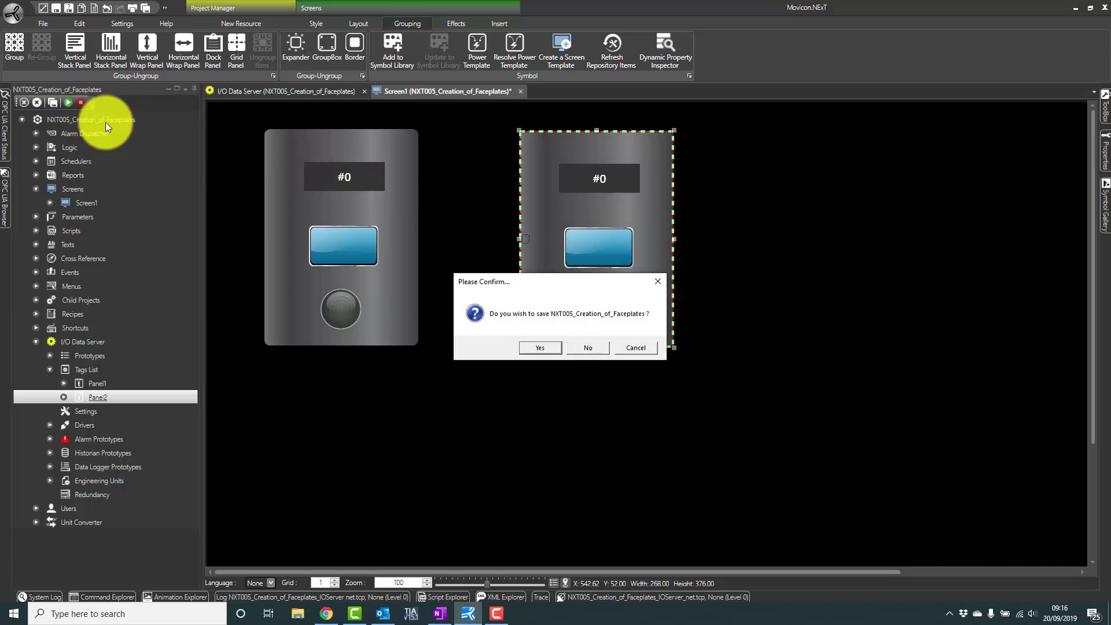
{"action": "left_click", "coordinate": [538, 348]}
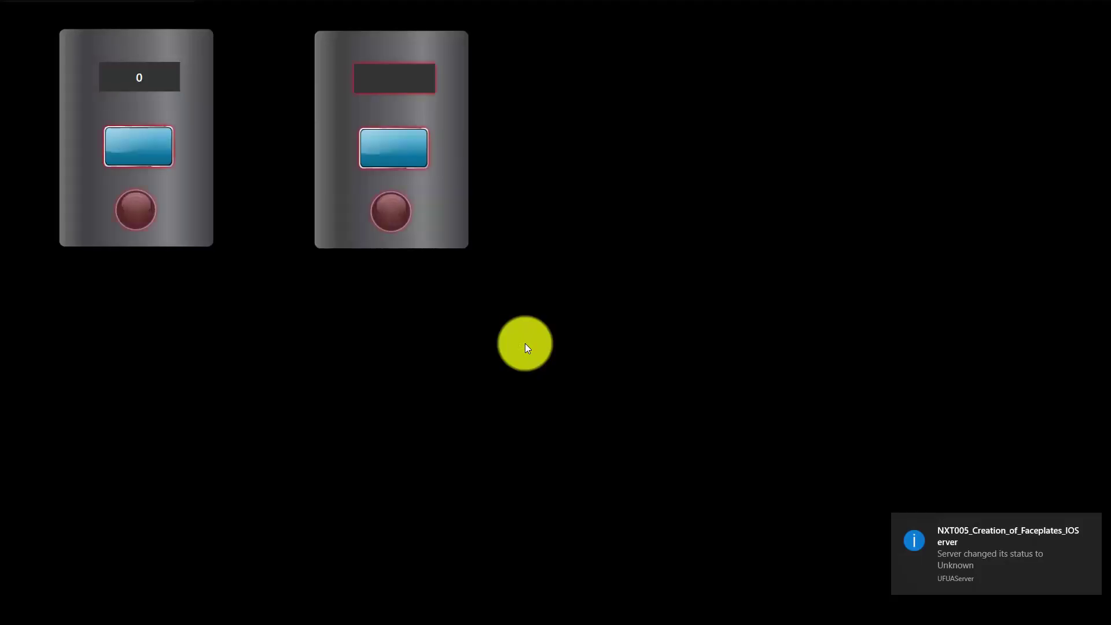
{"action": "left_click", "coordinate": [161, 147]}
{"action": "left_click", "coordinate": [401, 154]}
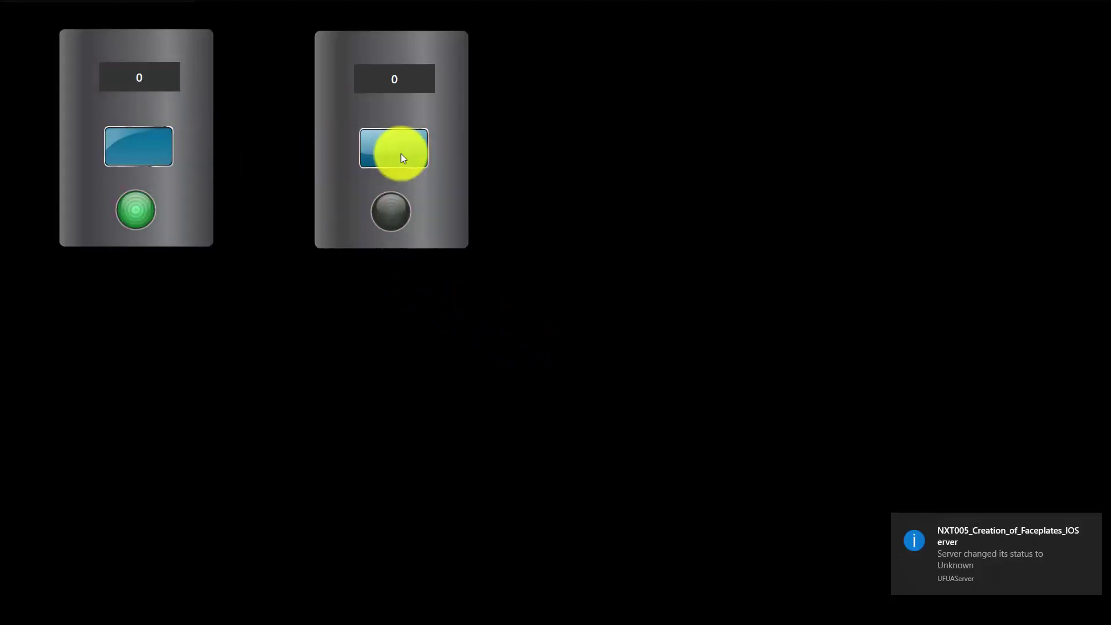
{"action": "left_click", "coordinate": [403, 154]}
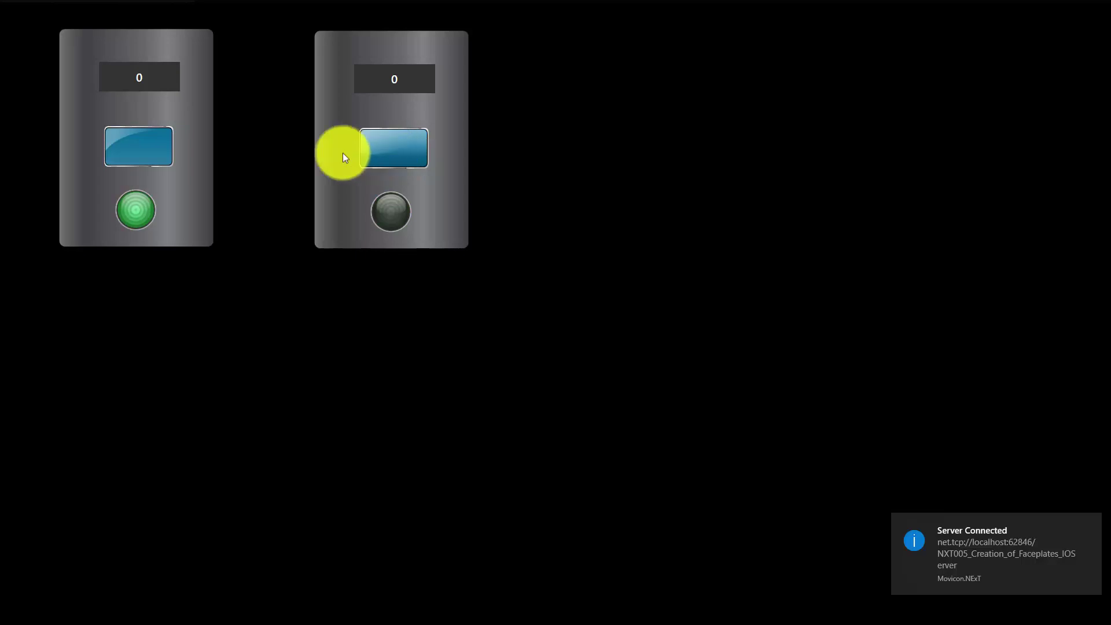